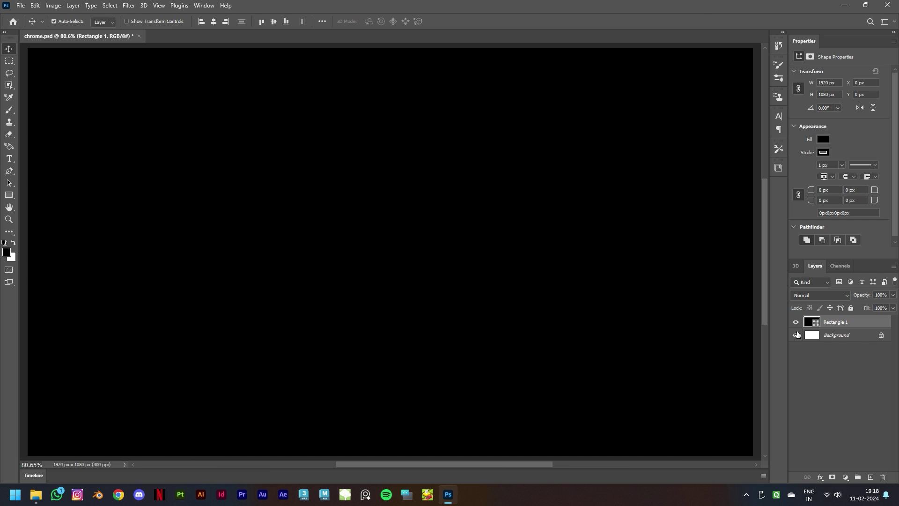
Step: Lock all attributes of the Rectangle 1 layer and test the lock by trying to move the rectangle on the canvas
{"action": "left_click", "coordinate": [851, 308]}
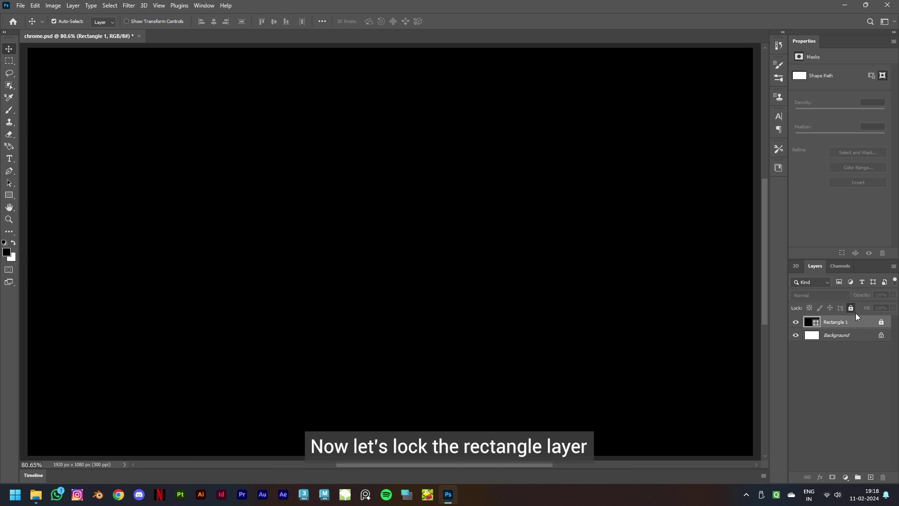
{"action": "left_click_drag", "start_coordinate": [459, 239], "coordinate": [436, 202]}
{"action": "left_click_drag", "start_coordinate": [104, 257], "coordinate": [169, 275]}
{"action": "left_click_drag", "start_coordinate": [584, 231], "coordinate": [547, 278]}
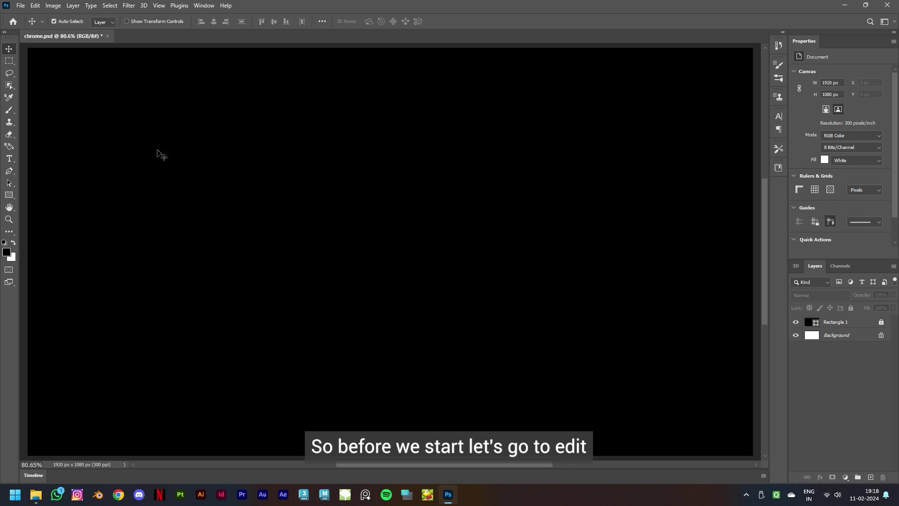
Step: Check in the Technology Previews preferences that Deactivate Native Canvas is enabled, and accept the dialog
{"action": "left_click", "coordinate": [36, 5]}
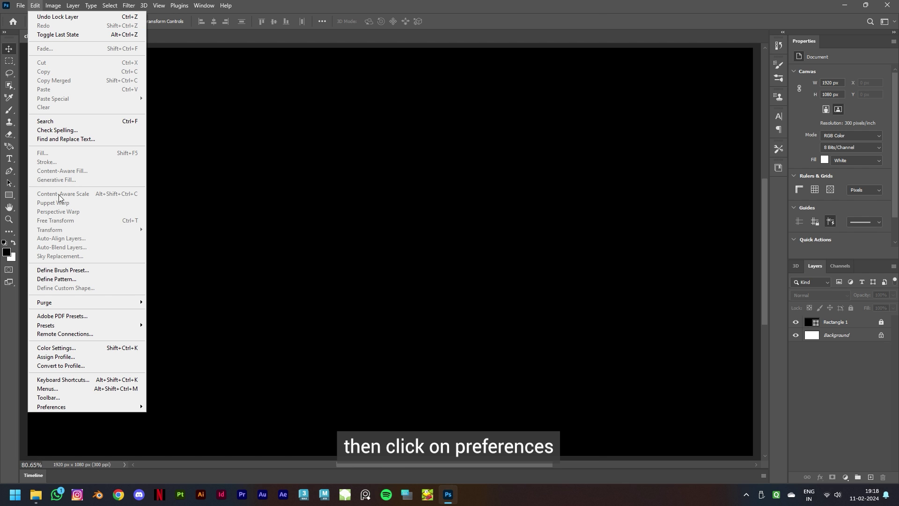
{"action": "mouse_move", "coordinate": [65, 408]}
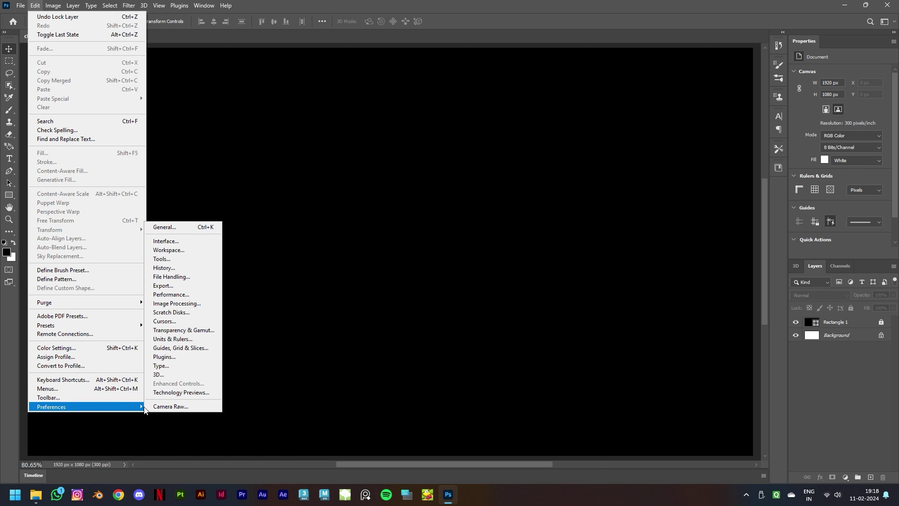
{"action": "left_click", "coordinate": [195, 393]}
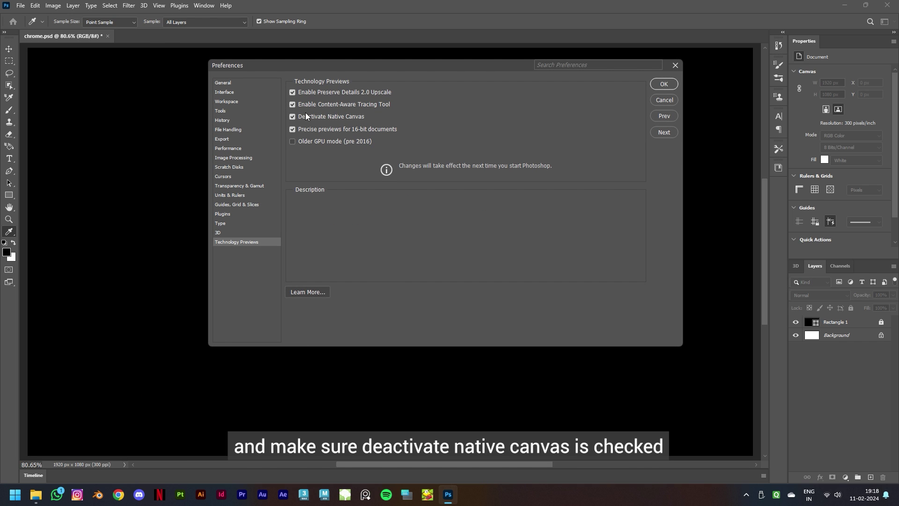
{"action": "mouse_move", "coordinate": [314, 119]}
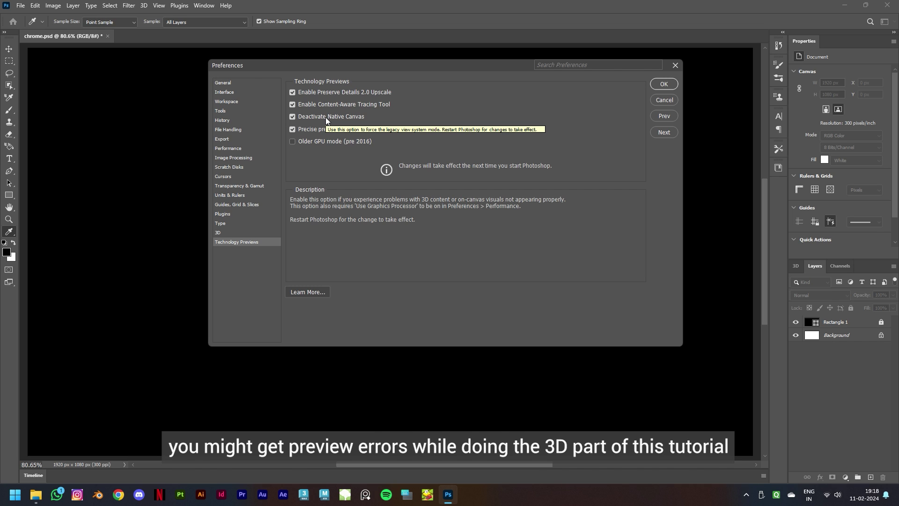
{"action": "left_click", "coordinate": [663, 84]}
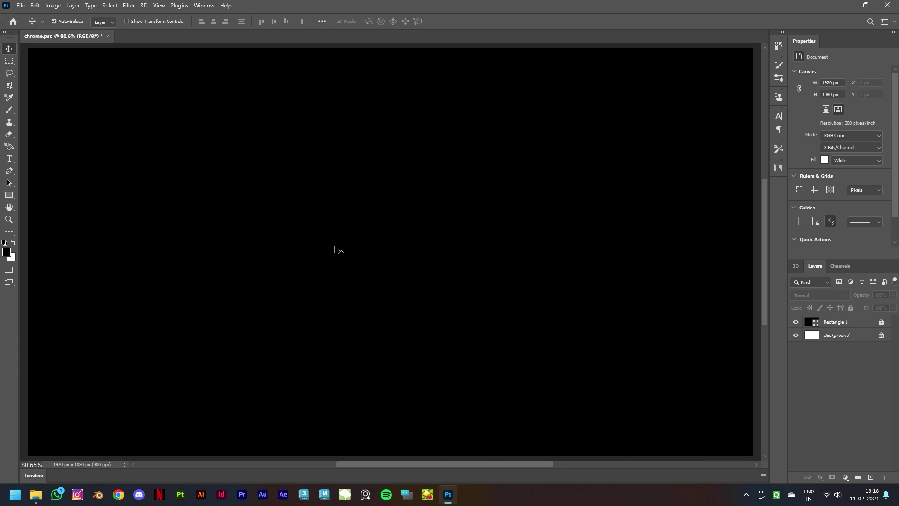
Step: Add a white text layer reading "chrome" in the Super Woobly font on the black canvas
{"action": "left_click", "coordinate": [10, 159]}
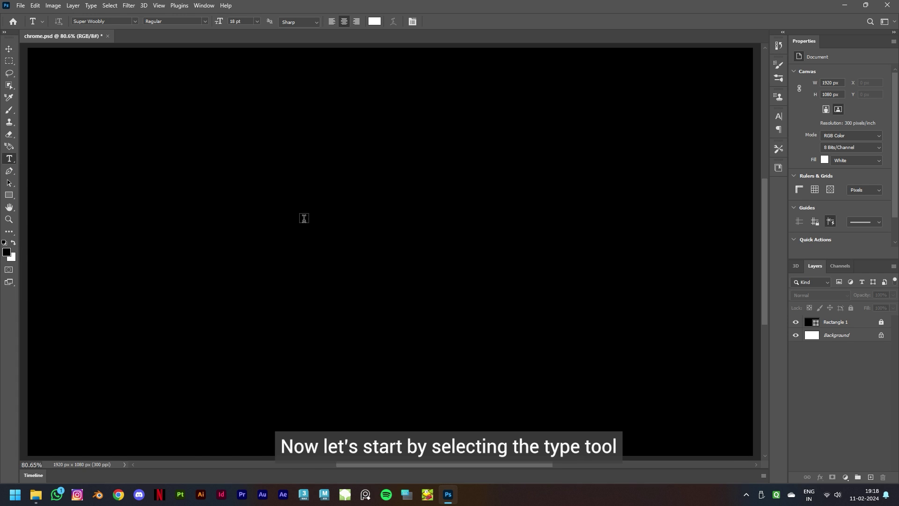
{"action": "left_click", "coordinate": [320, 223]}
{"action": "type", "text": "chrome"}
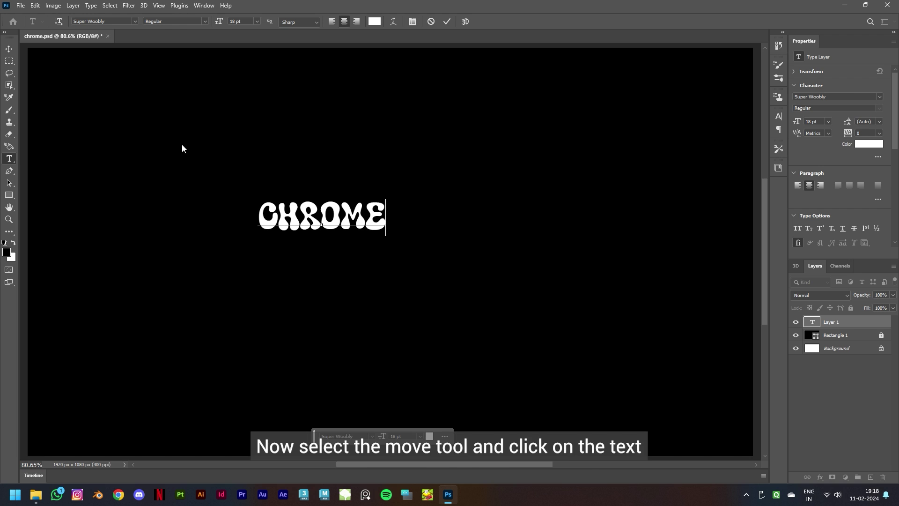
{"action": "left_click", "coordinate": [9, 49]}
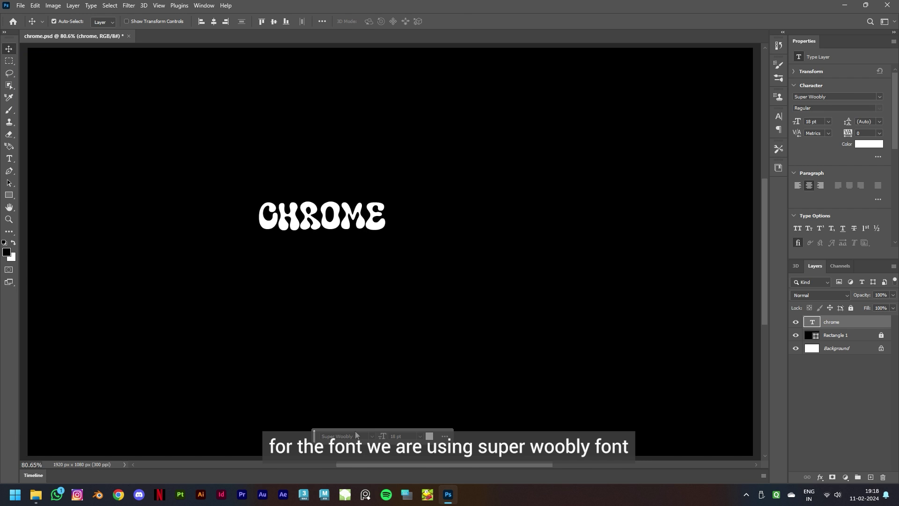
Step: Set the font size of the chrome text to 80 pt
{"action": "left_click", "coordinate": [411, 436]}
{"action": "type", "text": "80"}
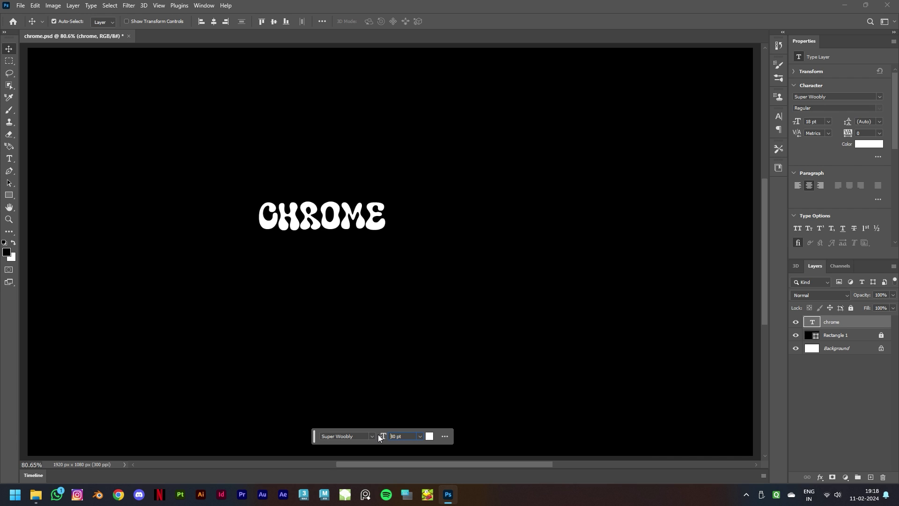
{"action": "key", "text": "Return"}
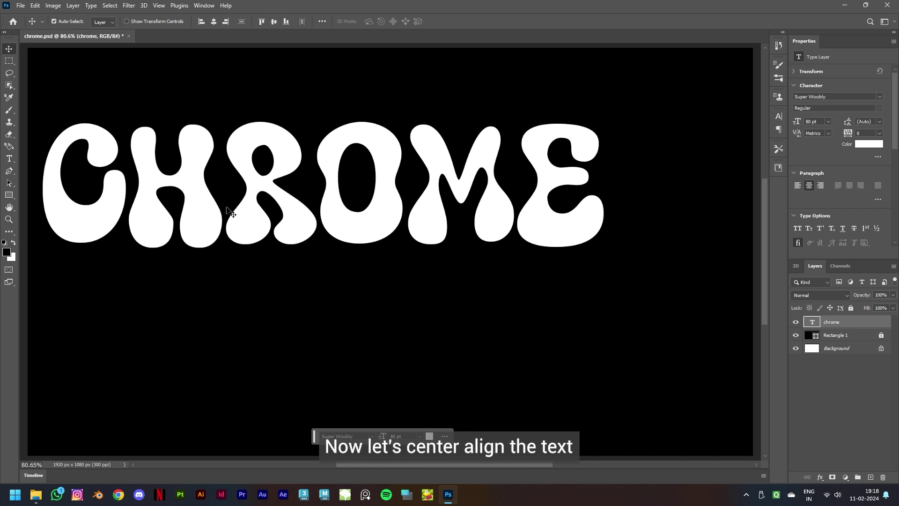
Step: Center the chrome text horizontally and vertically on the canvas
{"action": "left_click_drag", "start_coordinate": [208, 223], "coordinate": [288, 265]}
{"action": "left_click", "coordinate": [213, 21]}
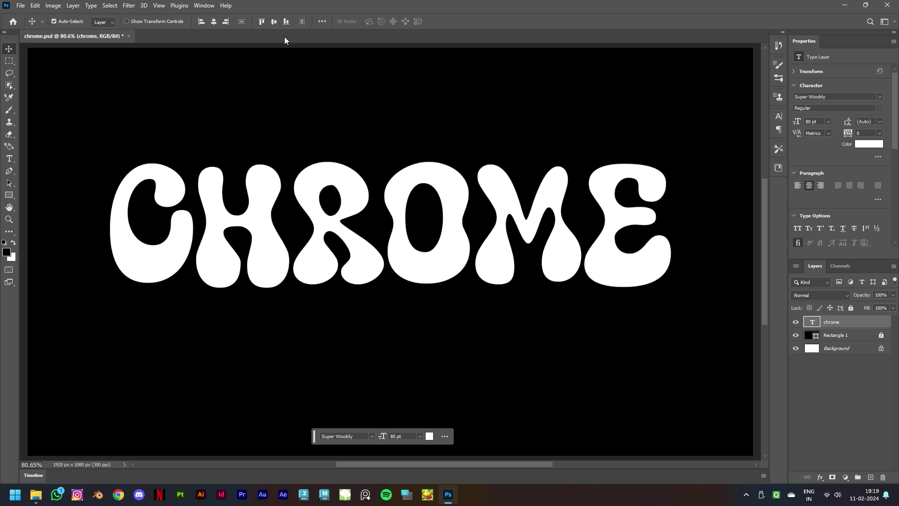
{"action": "left_click", "coordinate": [274, 21]}
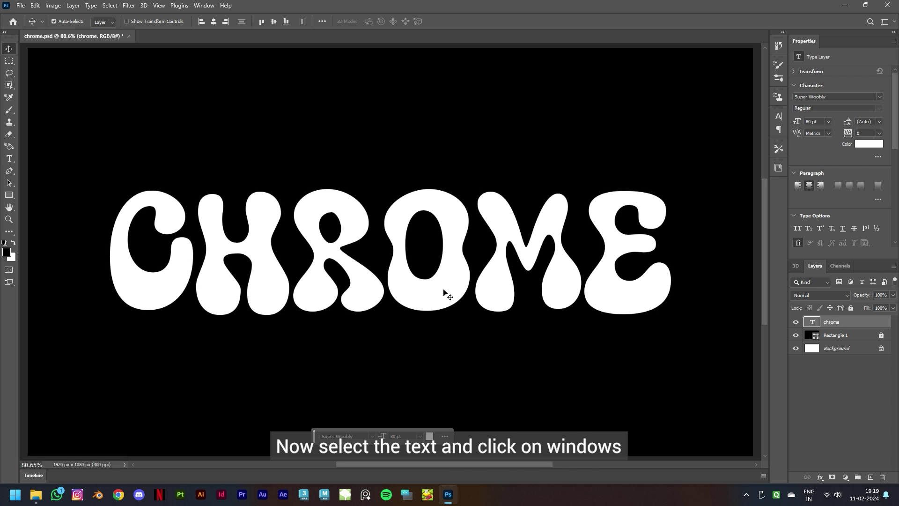
Step: Create a 3D Extrusion object from the selected chrome text layer
{"action": "left_click", "coordinate": [203, 6]}
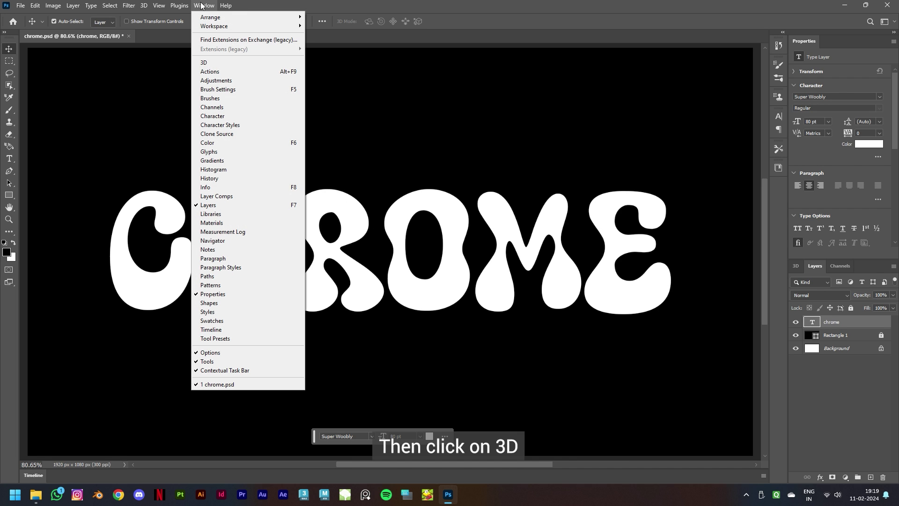
{"action": "left_click", "coordinate": [215, 61]}
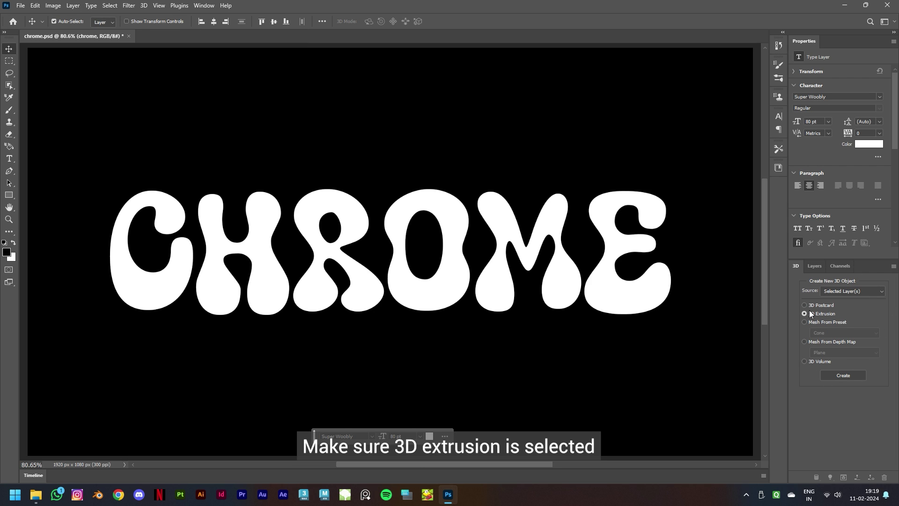
{"action": "left_click", "coordinate": [843, 376]}
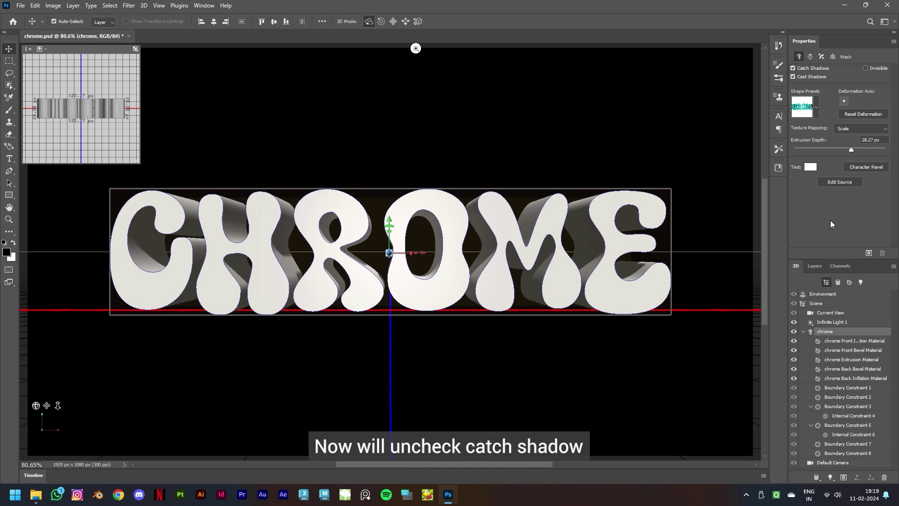
Step: Disable Catch Shadows and Cast Shadows for the chrome mesh and set its extrusion depth to 0 px
{"action": "left_click", "coordinate": [793, 68]}
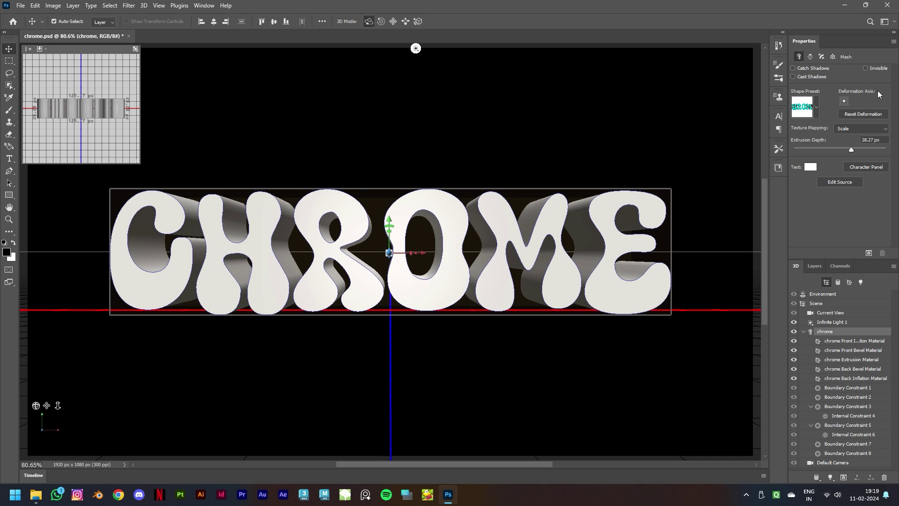
{"action": "left_click_drag", "start_coordinate": [875, 141], "coordinate": [853, 144]}
{"action": "type", "text": "0"}
{"action": "key", "text": "Return"}
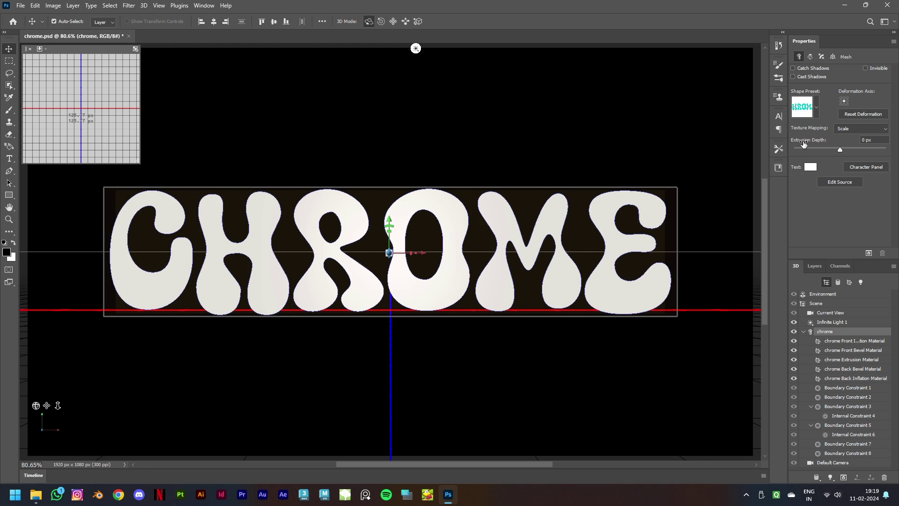
Step: Set the chrome mesh's cap sides to Front and Back and choose the seventh preset as the bevel contour
{"action": "left_click", "coordinate": [822, 57]}
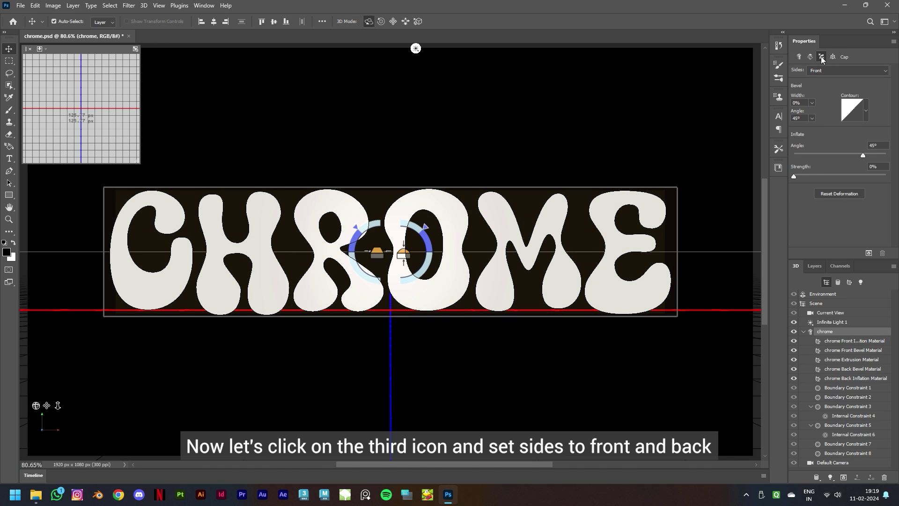
{"action": "left_click", "coordinate": [832, 69]}
{"action": "left_click", "coordinate": [833, 95]}
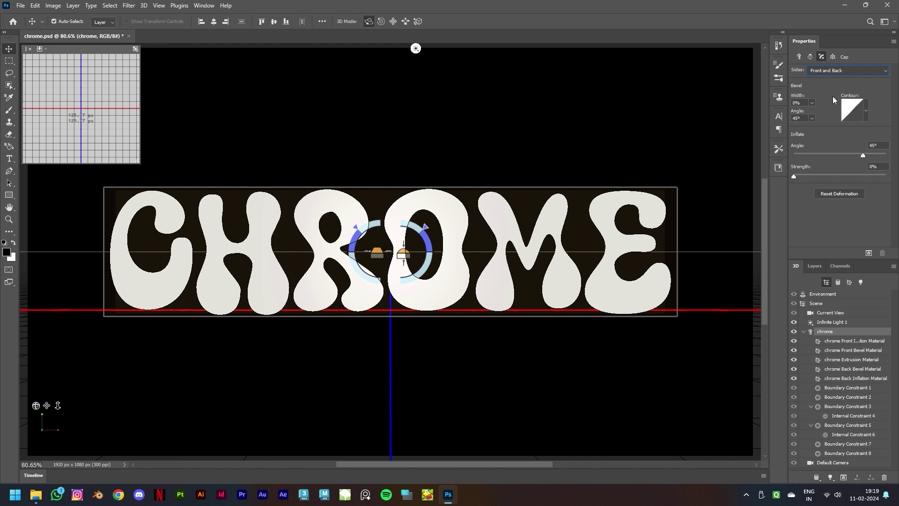
{"action": "left_click", "coordinate": [865, 110]}
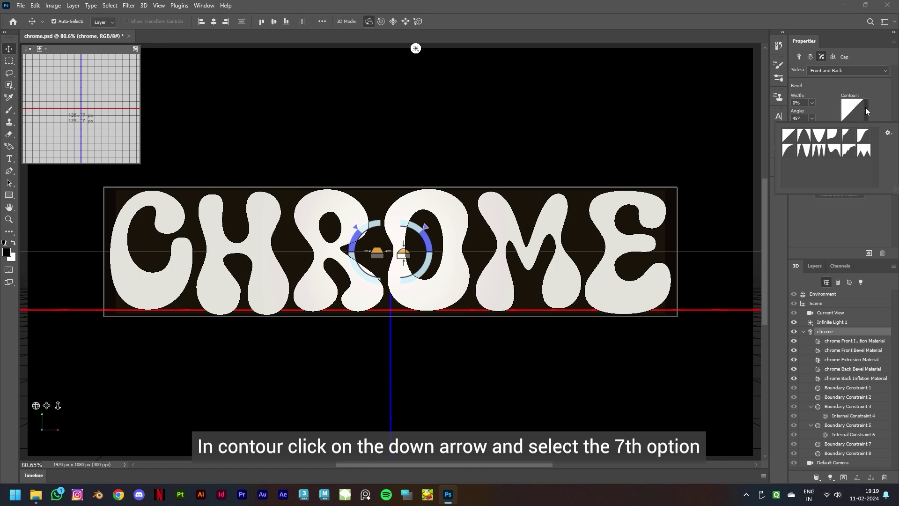
{"action": "left_click", "coordinate": [789, 152]}
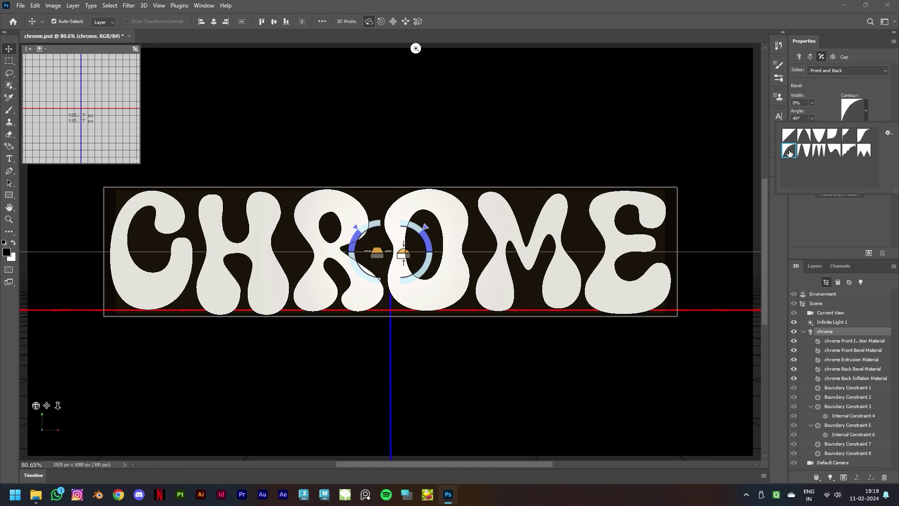
{"action": "left_click", "coordinate": [891, 108]}
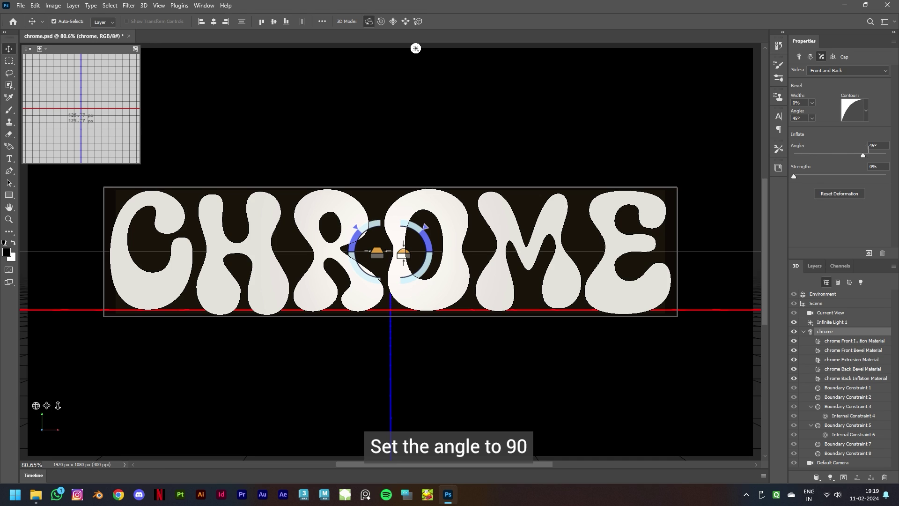
Step: Inflate the caps of the chrome text with an angle of 90° and a strength of 40%
{"action": "type", "text": "90"}
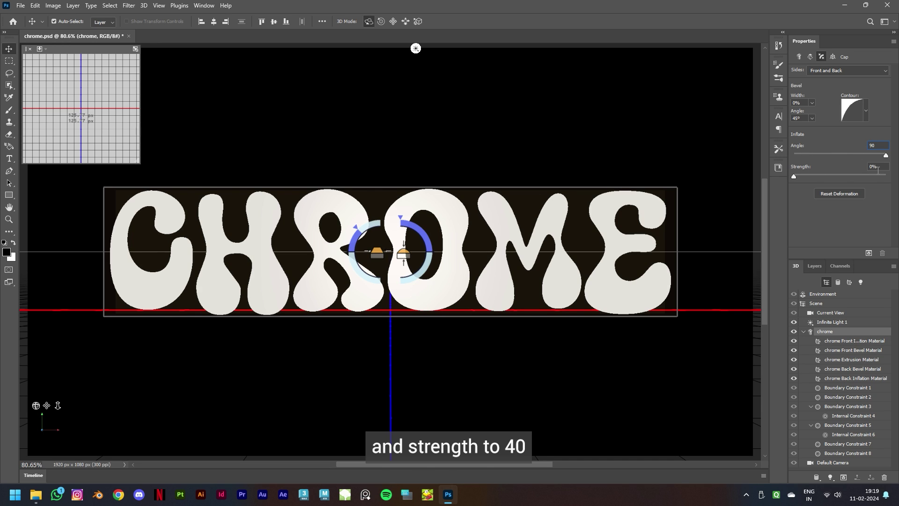
{"action": "left_click", "coordinate": [882, 167]}
{"action": "type", "text": "40"}
{"action": "key", "text": "Return"}
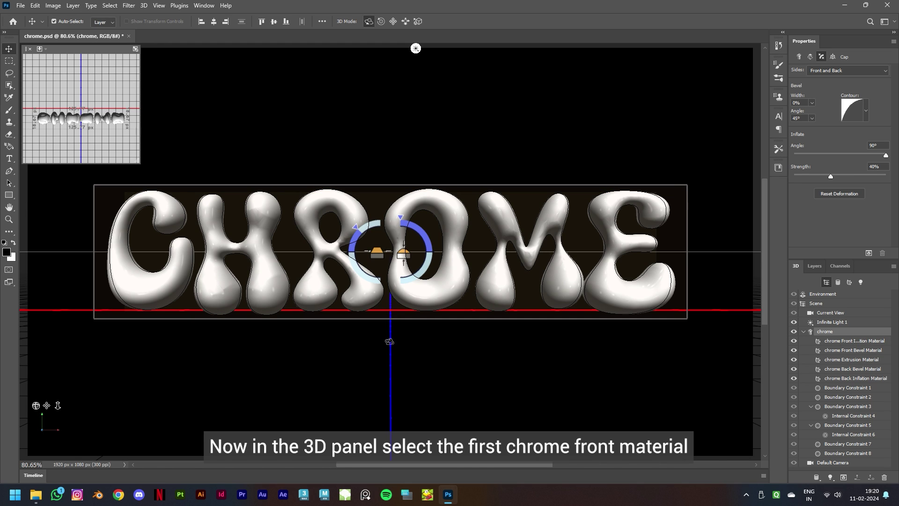
Step: Apply the checker material preset to the chrome front inflation material and set its metallic value to 100%
{"action": "left_click", "coordinate": [848, 340]}
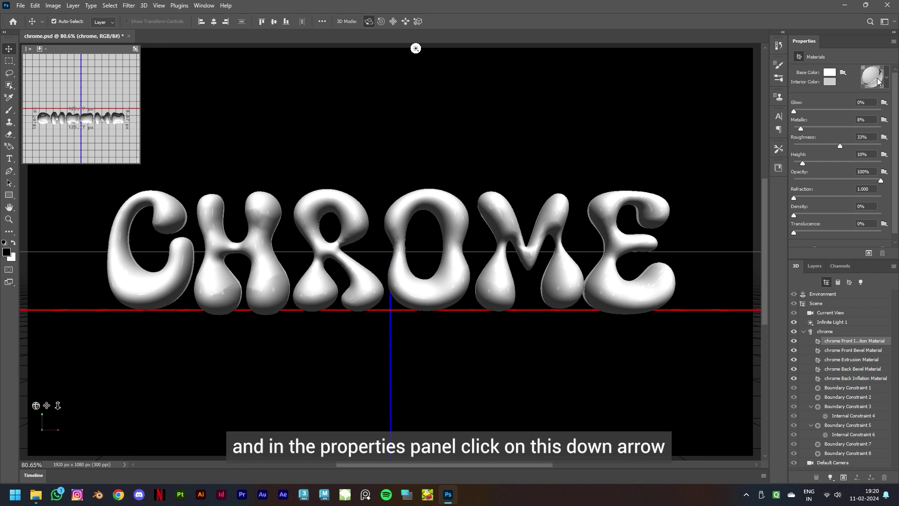
{"action": "left_click", "coordinate": [886, 77]}
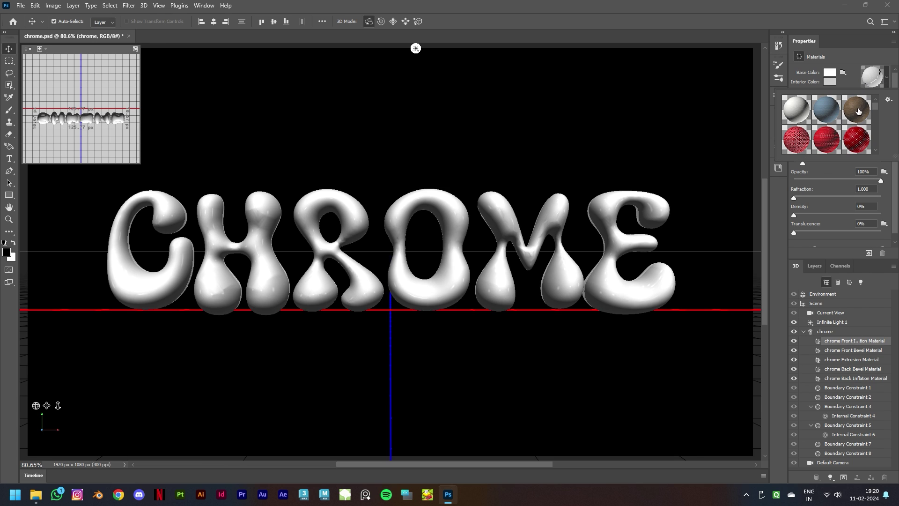
{"action": "scroll", "coordinate": [852, 121], "scroll_direction": "down", "scroll_amount": 2}
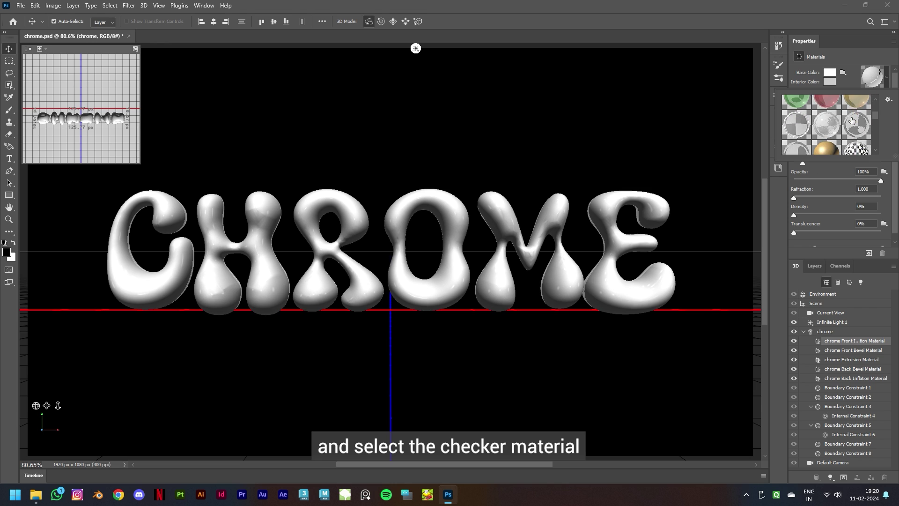
{"action": "scroll", "coordinate": [852, 123], "scroll_direction": "down", "scroll_amount": 3}
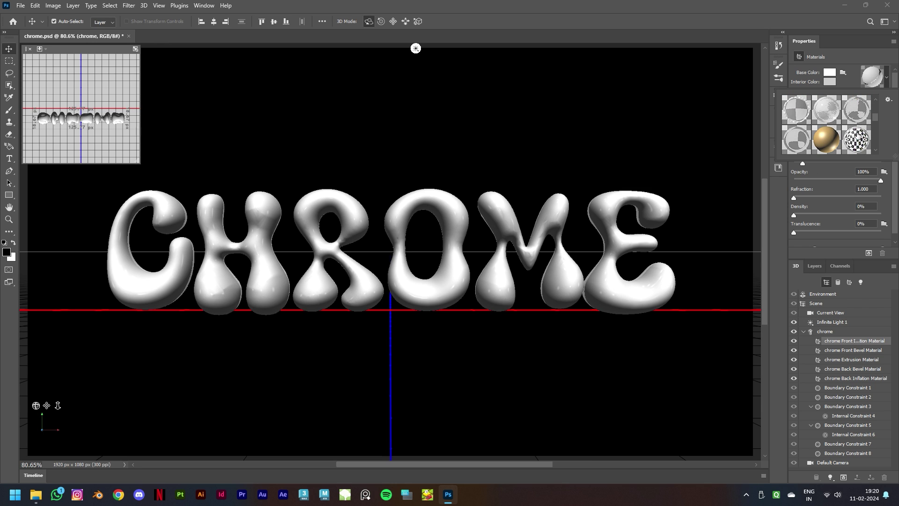
{"action": "left_click", "coordinate": [857, 139]}
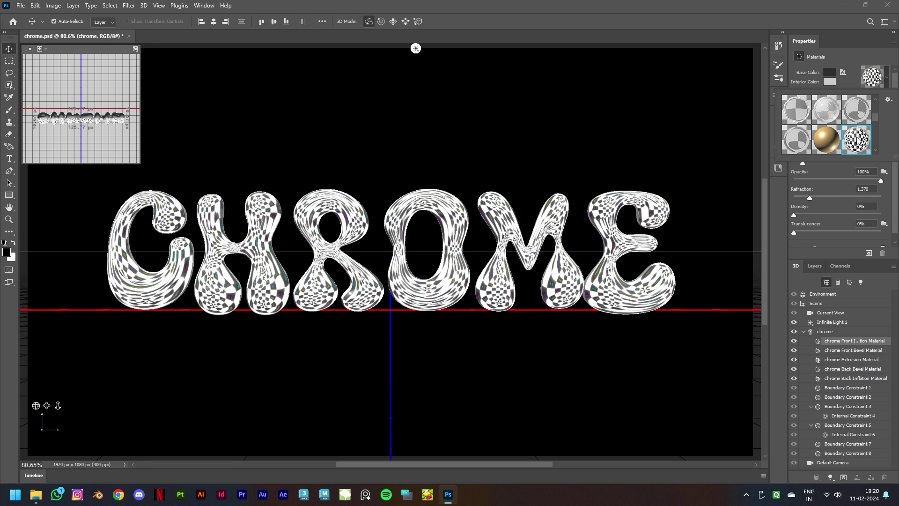
{"action": "left_click", "coordinate": [850, 81]}
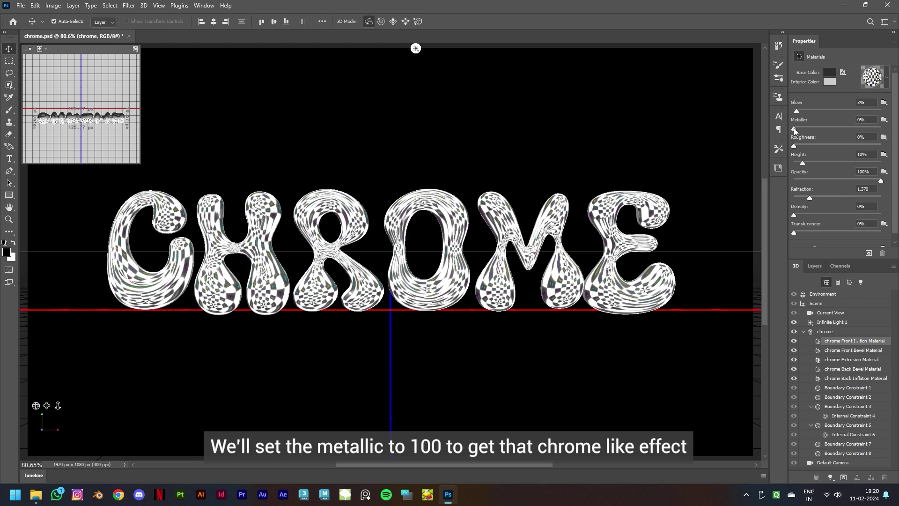
{"action": "left_click_drag", "start_coordinate": [793, 128], "coordinate": [892, 129]}
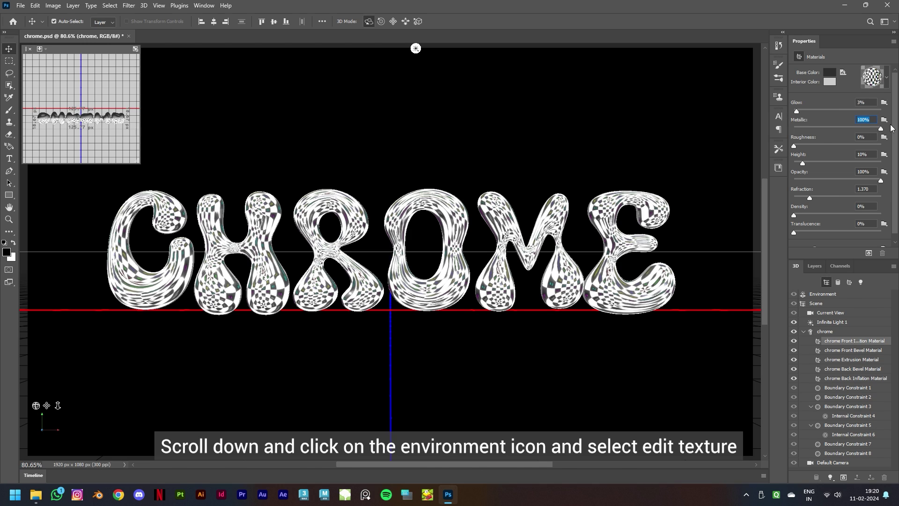
Step: Open the environment texture of the chrome front inflation material for editing
{"action": "scroll", "coordinate": [892, 130], "scroll_direction": "down", "scroll_amount": 1}
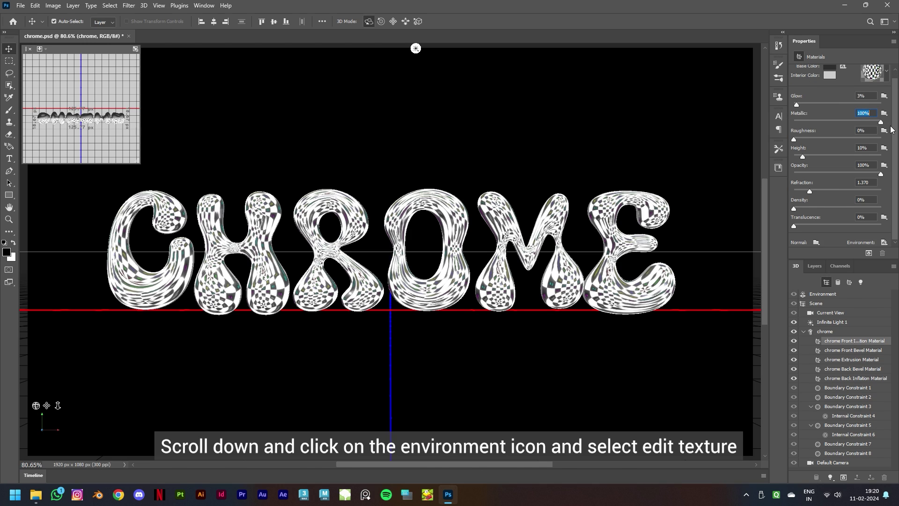
{"action": "left_click", "coordinate": [884, 244]}
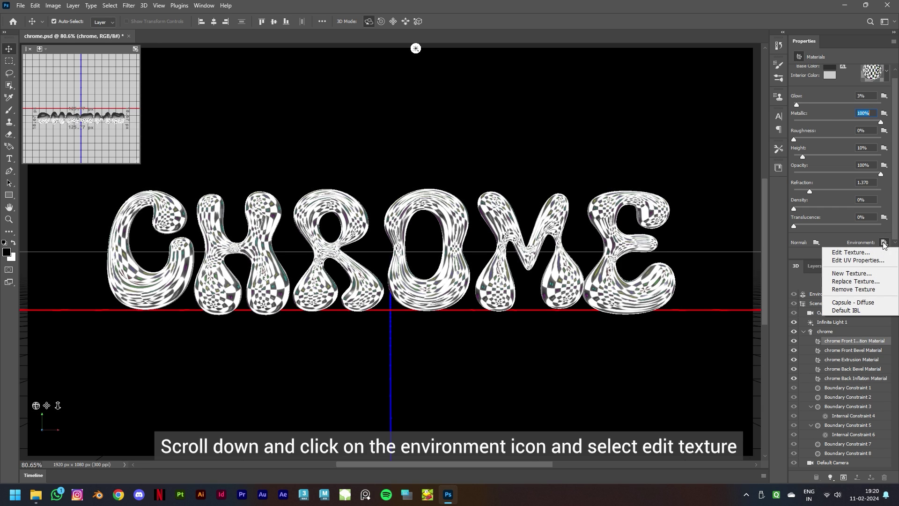
{"action": "left_click", "coordinate": [854, 253]}
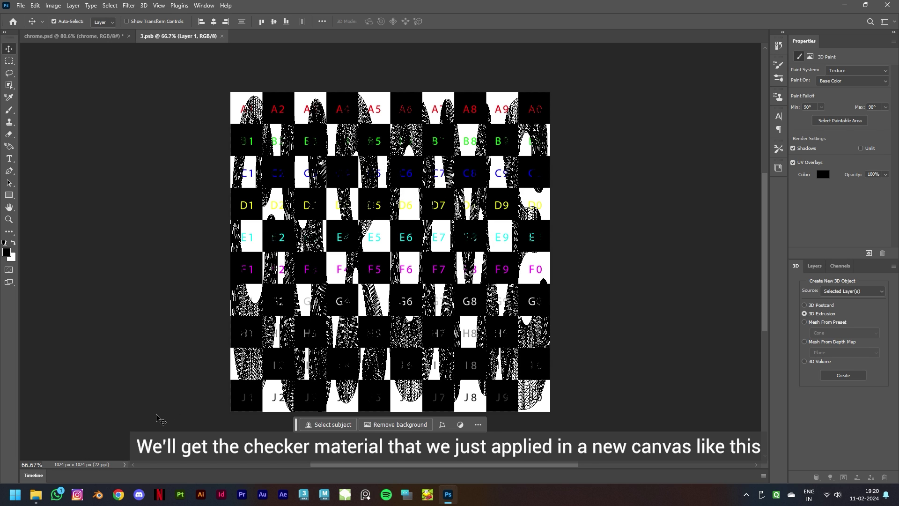
Step: Place hdri1 from the chrome3D folder into the texture, stretch it over the full canvas, and save it to update the chrome text
{"action": "left_click", "coordinate": [36, 495]}
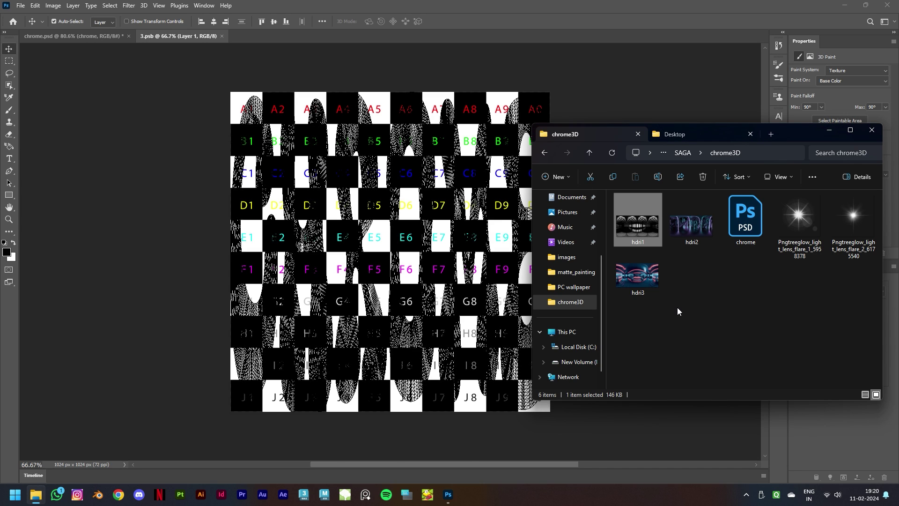
{"action": "left_click_drag", "start_coordinate": [640, 228], "coordinate": [380, 276]}
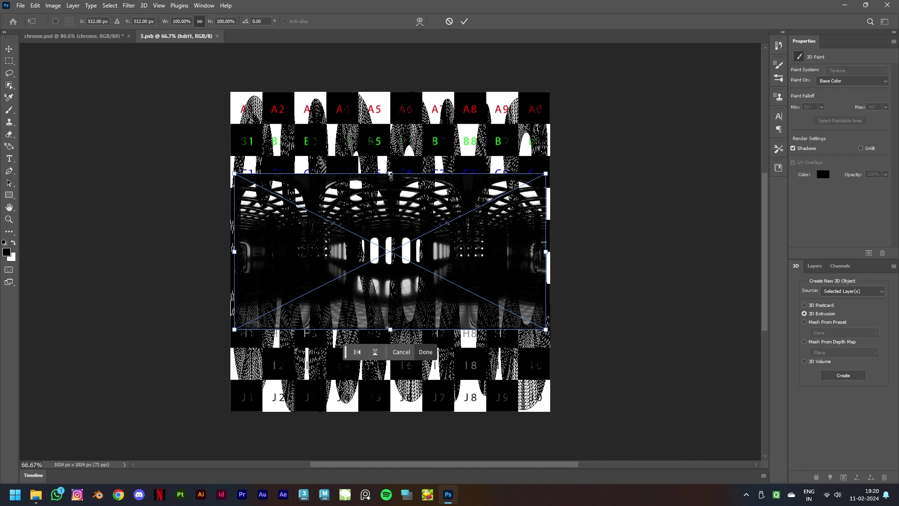
{"action": "left_click_drag", "start_coordinate": [391, 175], "coordinate": [390, 92]}
{"action": "left_click_drag", "start_coordinate": [390, 330], "coordinate": [391, 411]}
{"action": "left_click", "coordinate": [425, 352]}
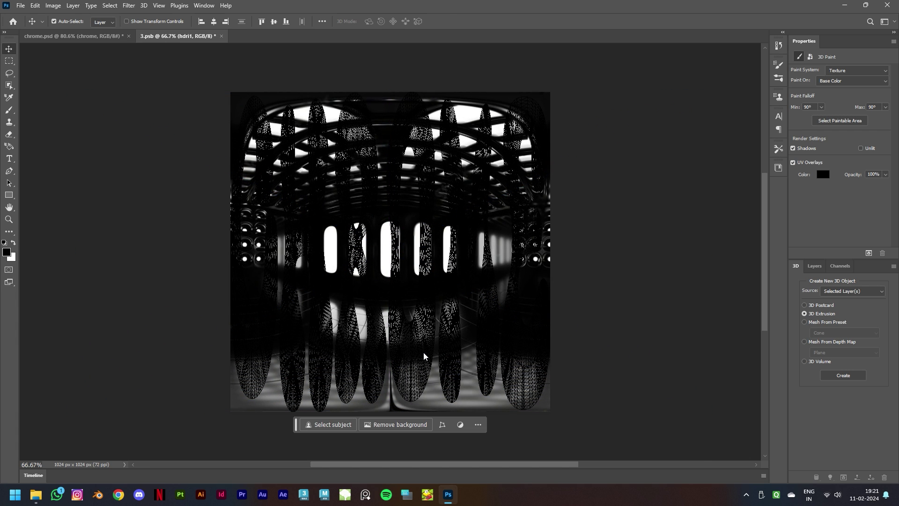
{"action": "key", "text": "ctrl+s"}
{"action": "left_click", "coordinate": [73, 37]}
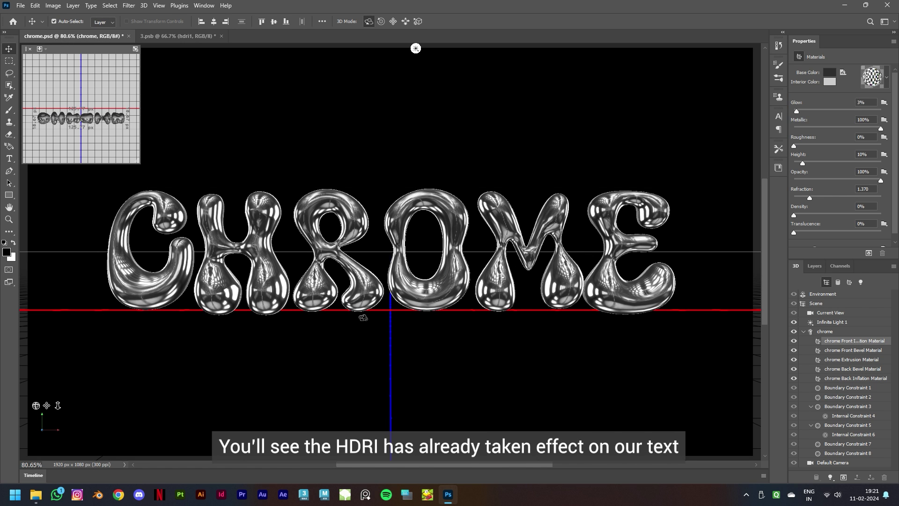
Step: Replace hdri1 in the environment texture with hdri2 covering the whole canvas, and preview it on the chrome text
{"action": "left_click", "coordinate": [183, 40]}
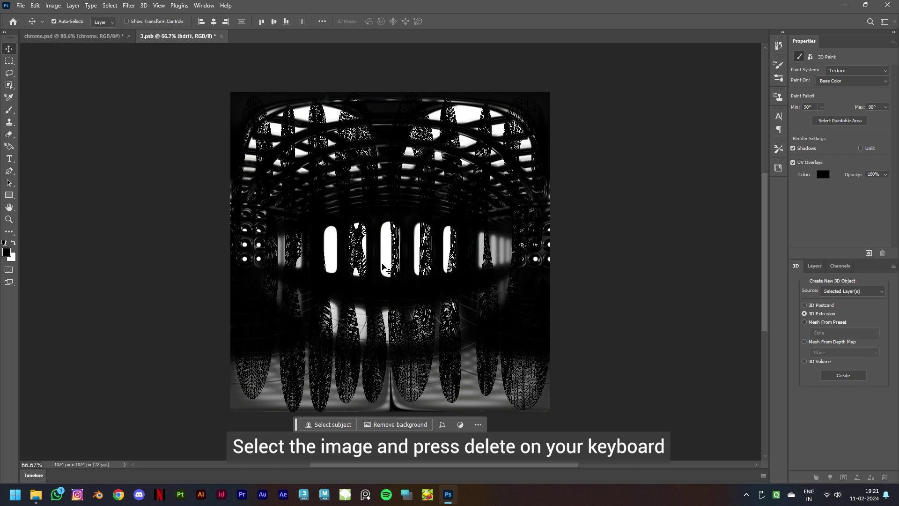
{"action": "key", "text": "Delete"}
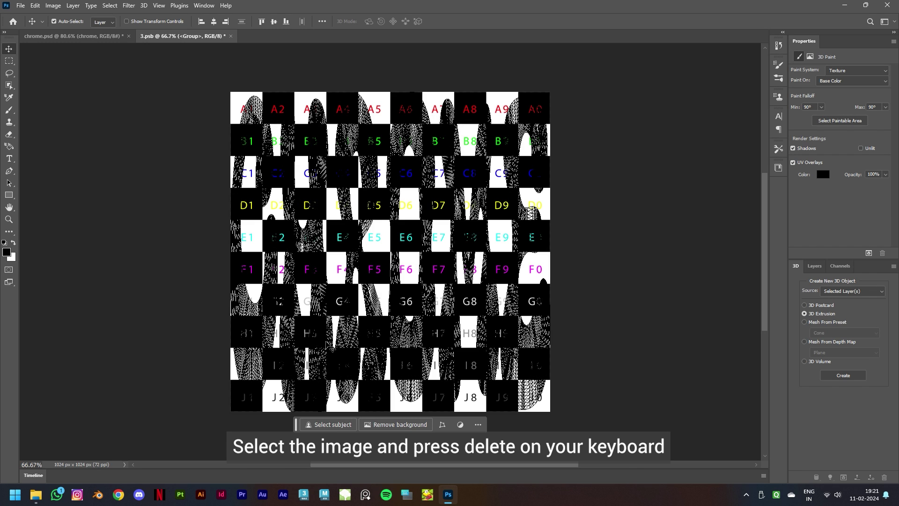
{"action": "left_click", "coordinate": [36, 494]}
{"action": "left_click_drag", "start_coordinate": [692, 224], "coordinate": [394, 411]}
{"action": "key", "text": "Return"}
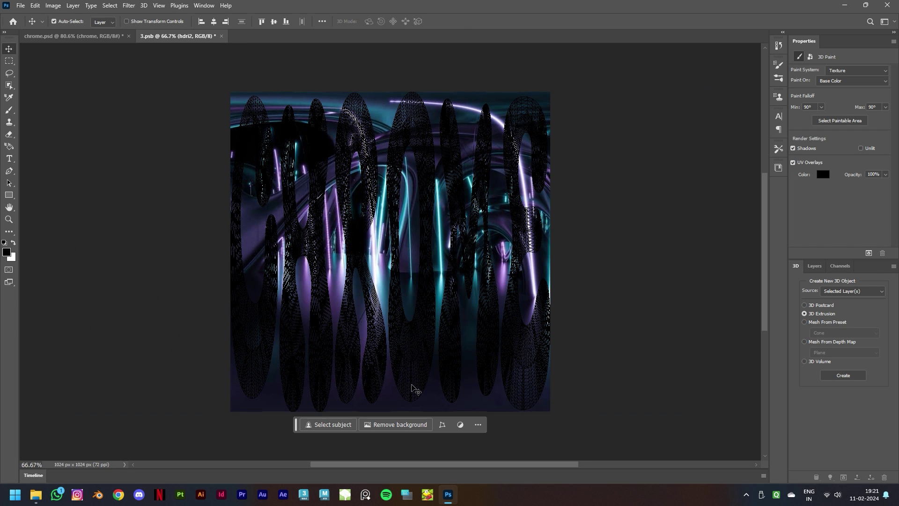
{"action": "left_click", "coordinate": [113, 36]}
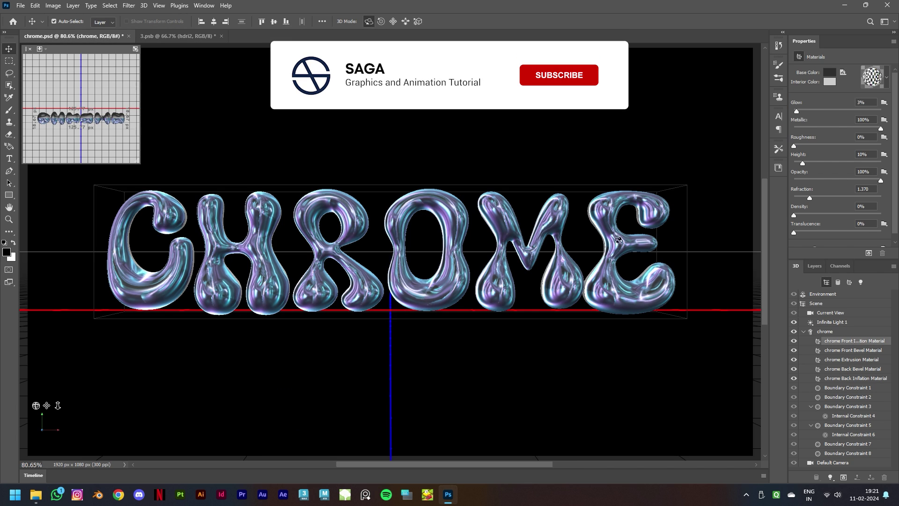
Step: Replace hdri2 in the environment texture with hdri3 stretched to the full canvas, and save it to update the chrome text
{"action": "left_click", "coordinate": [178, 36]}
{"action": "key", "text": "ctrl+z"}
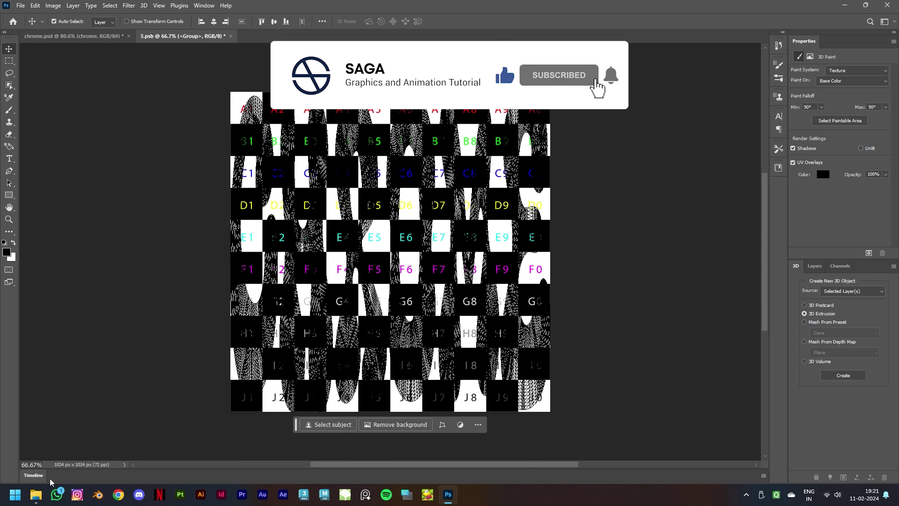
{"action": "left_click", "coordinate": [36, 494]}
{"action": "left_click", "coordinate": [637, 280]}
{"action": "left_click_drag", "start_coordinate": [638, 280], "coordinate": [389, 281]}
{"action": "left_click_drag", "start_coordinate": [390, 342], "coordinate": [391, 413]}
{"action": "key", "text": "Return"}
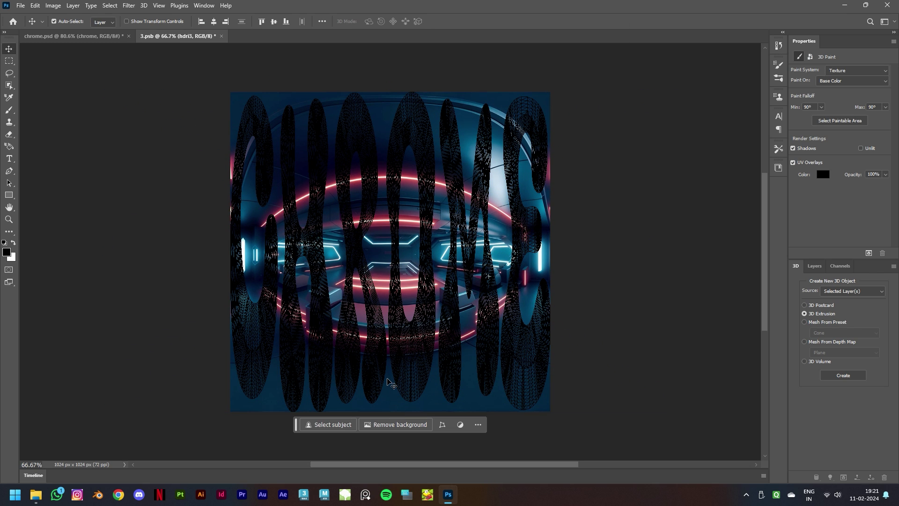
{"action": "key", "text": "ctrl+s"}
{"action": "left_click", "coordinate": [82, 36]}
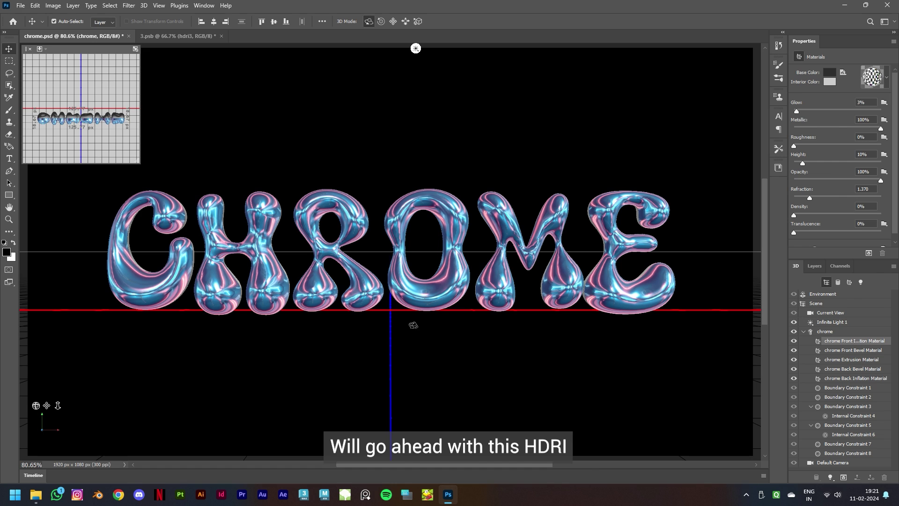
Step: Duplicate the chrome 3D text layer
{"action": "left_click", "coordinate": [437, 301]}
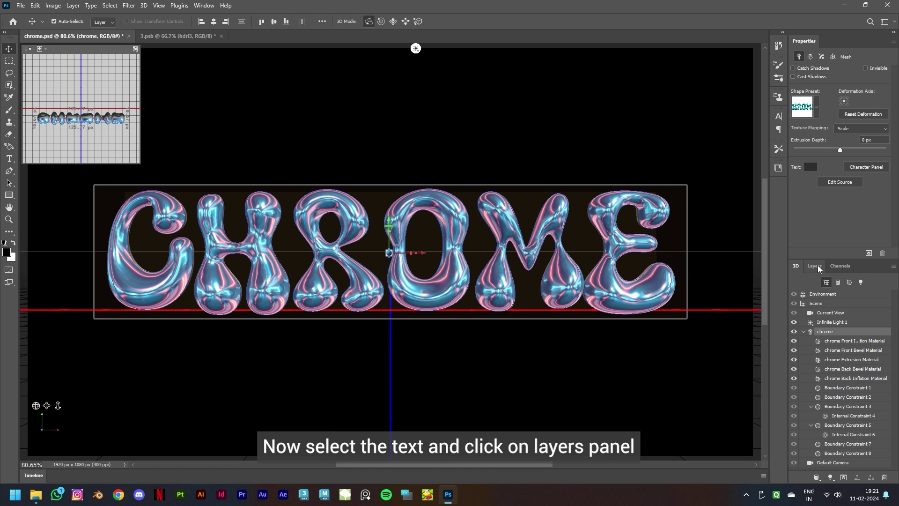
{"action": "left_click", "coordinate": [815, 266]}
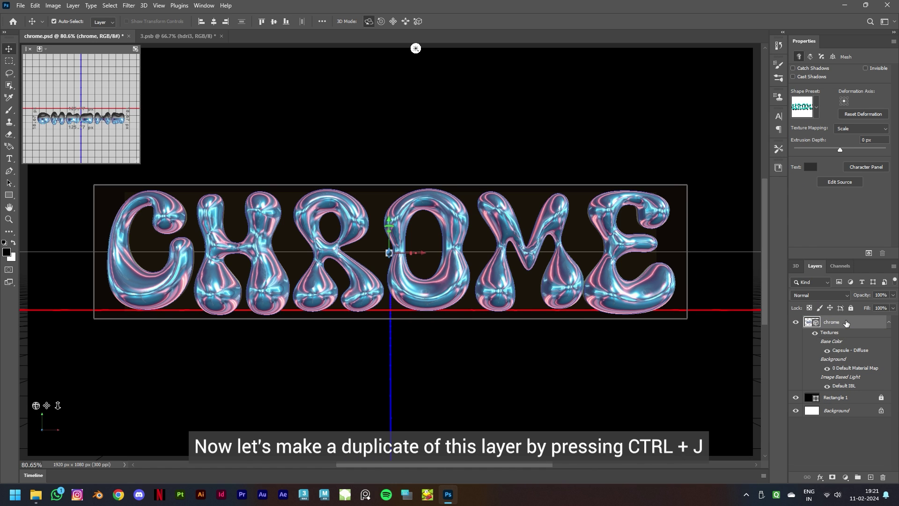
{"action": "key", "text": "ctrl+j"}
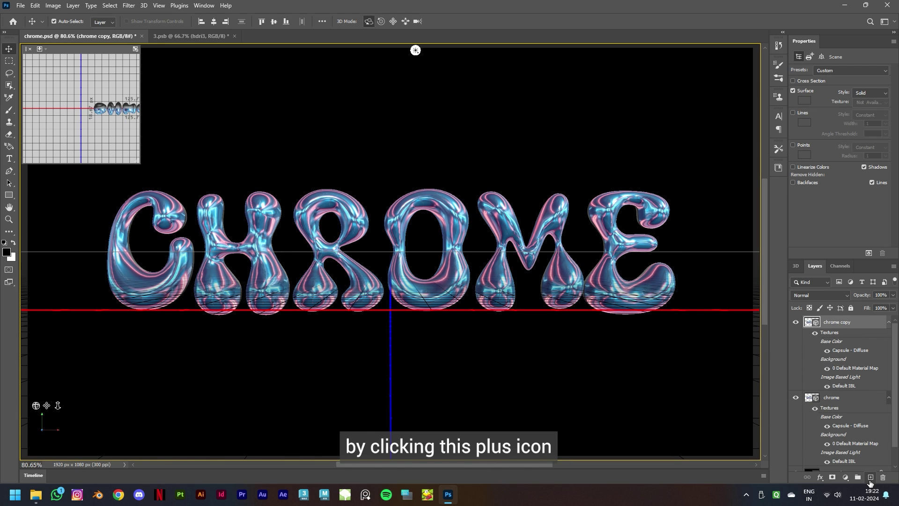
Step: Merge the chrome copy layer with a new empty layer and hide the original chrome layer
{"action": "left_click", "coordinate": [870, 478]}
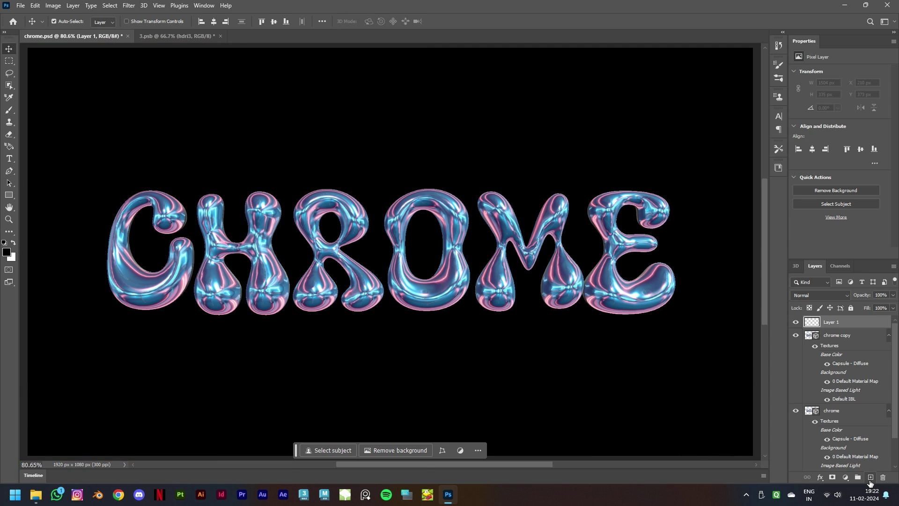
{"action": "left_click", "coordinate": [837, 335], "text": "shift"}
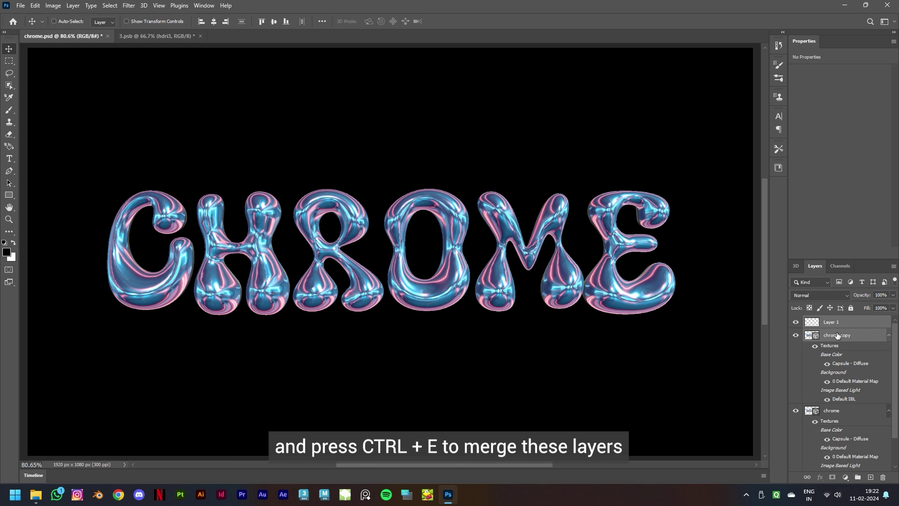
{"action": "key", "text": "ctrl+e"}
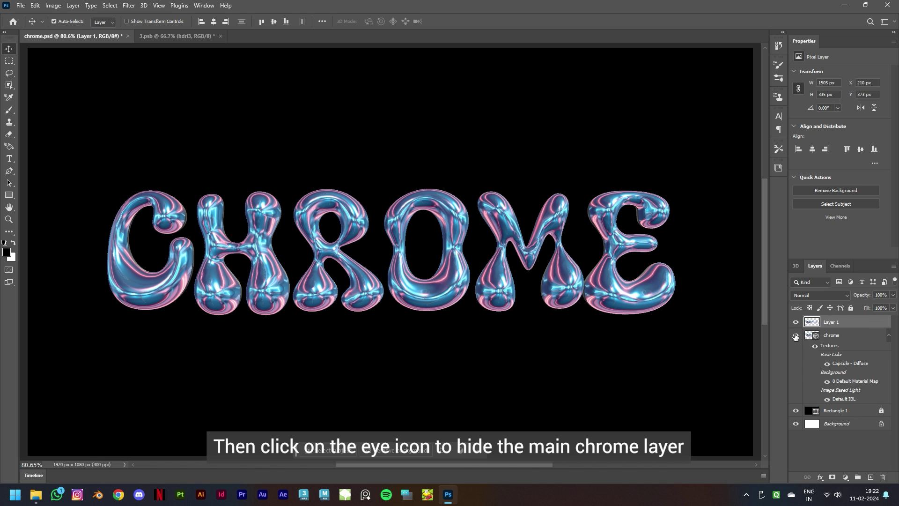
{"action": "left_click", "coordinate": [795, 335]}
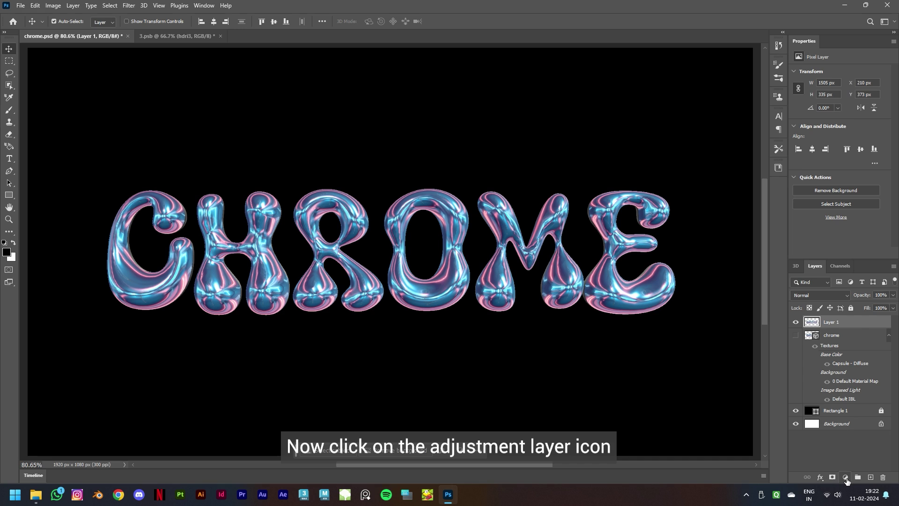
Step: Add a Brightness/Contrast adjustment layer above the merged text with brightness -20 and contrast 10
{"action": "left_click", "coordinate": [844, 478]}
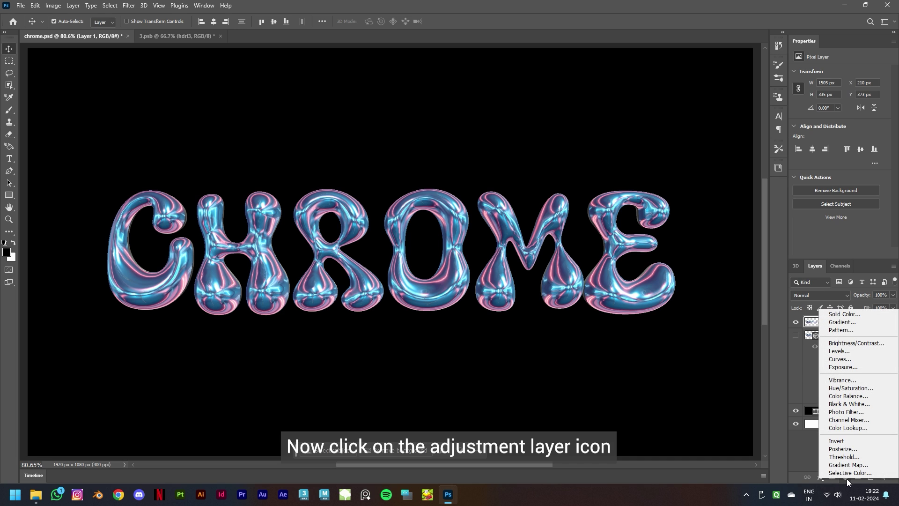
{"action": "left_click", "coordinate": [861, 343]}
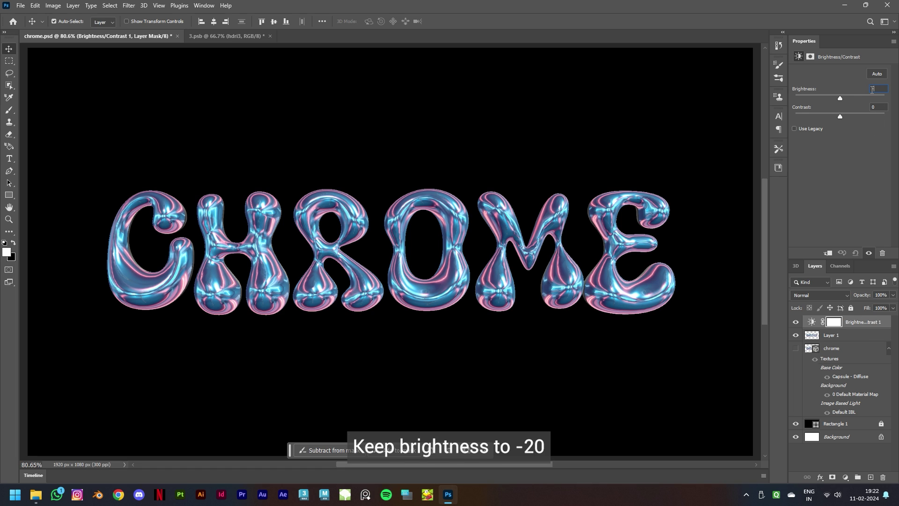
{"action": "type", "text": "-20"}
{"action": "key", "text": "Return"}
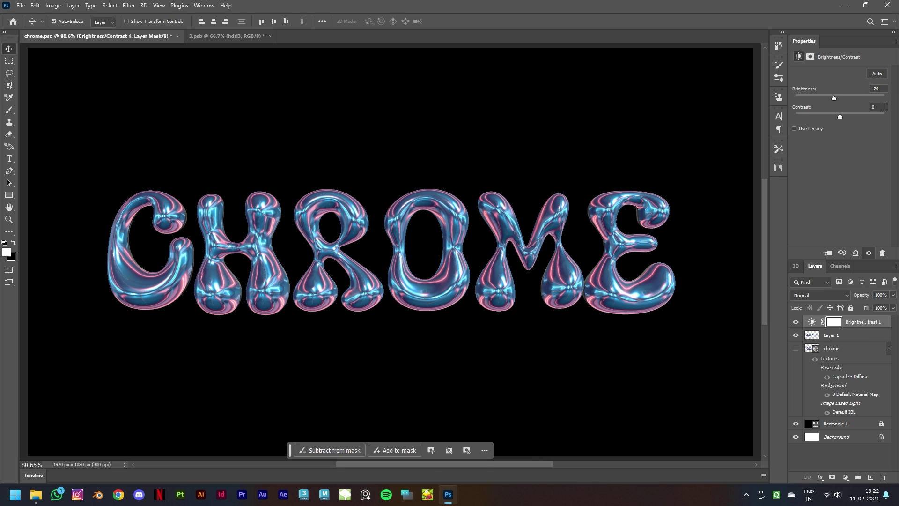
{"action": "left_click", "coordinate": [871, 107]}
{"action": "type", "text": "10"}
{"action": "key", "text": "Return"}
Step: Unlock the Rectangle 1 background layer and change its fill to a linear gradient
{"action": "left_click", "coordinate": [867, 427]}
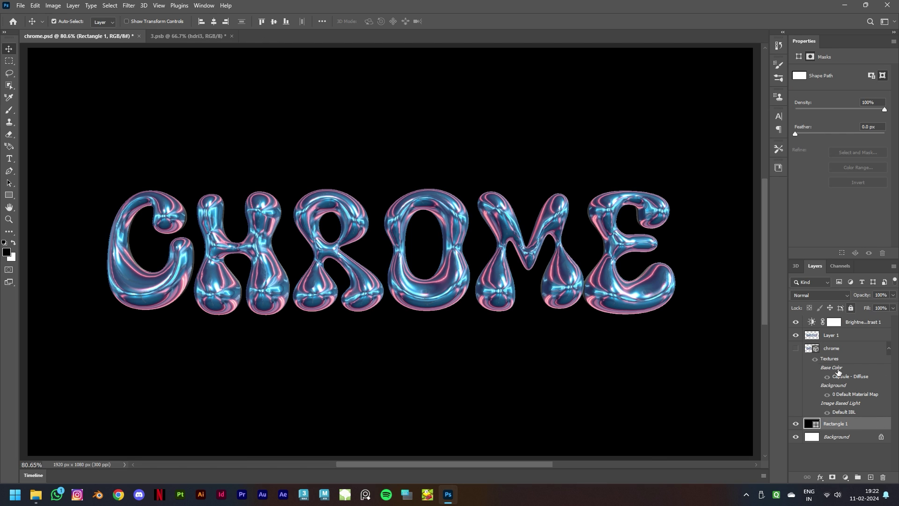
{"action": "left_click", "coordinate": [815, 424]}
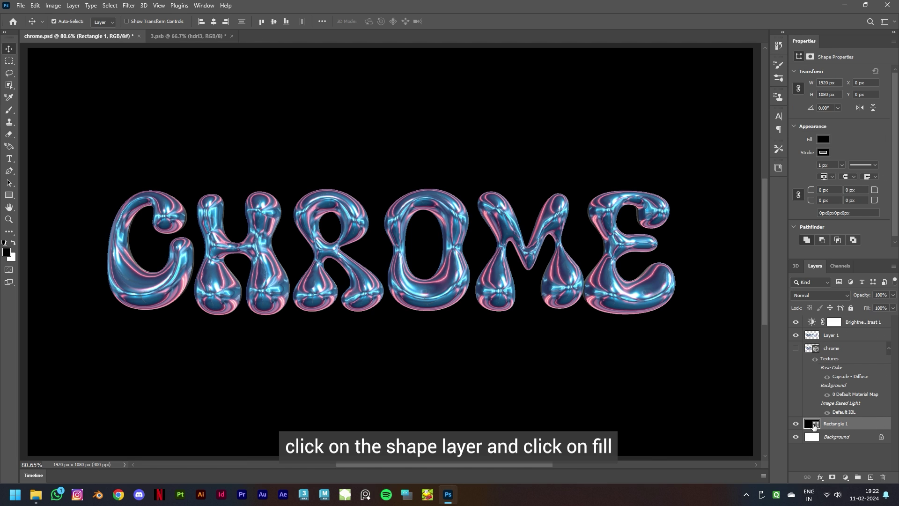
{"action": "left_click", "coordinate": [824, 139]}
{"action": "left_click", "coordinate": [807, 157]}
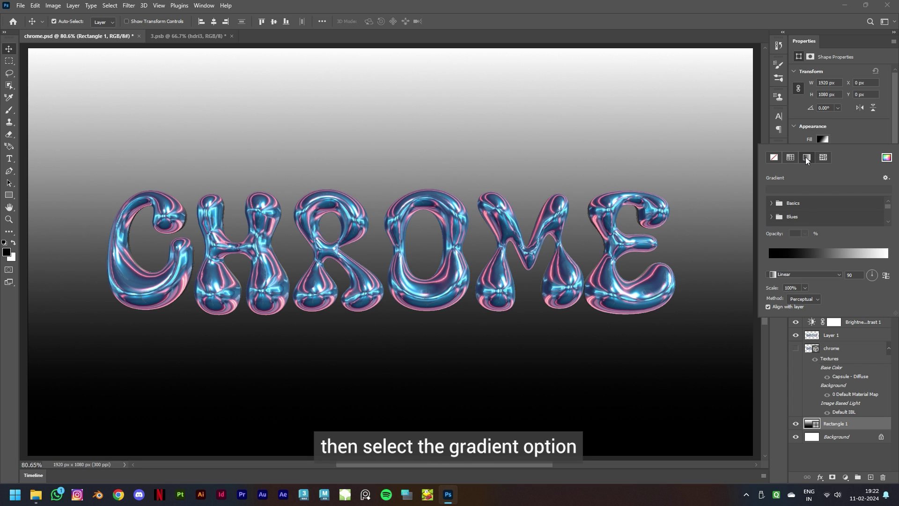
Step: Set the black stop of the background gradient to the blue #344e76 sampled from the chrome text
{"action": "left_click", "coordinate": [780, 255]}
{"action": "left_click_drag", "start_coordinate": [442, 71], "coordinate": [622, 99]}
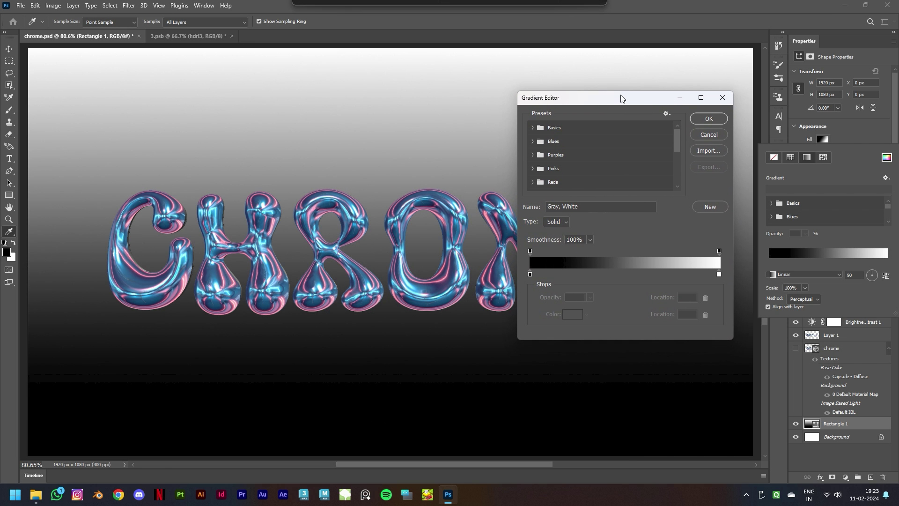
{"action": "double_click", "coordinate": [530, 275]}
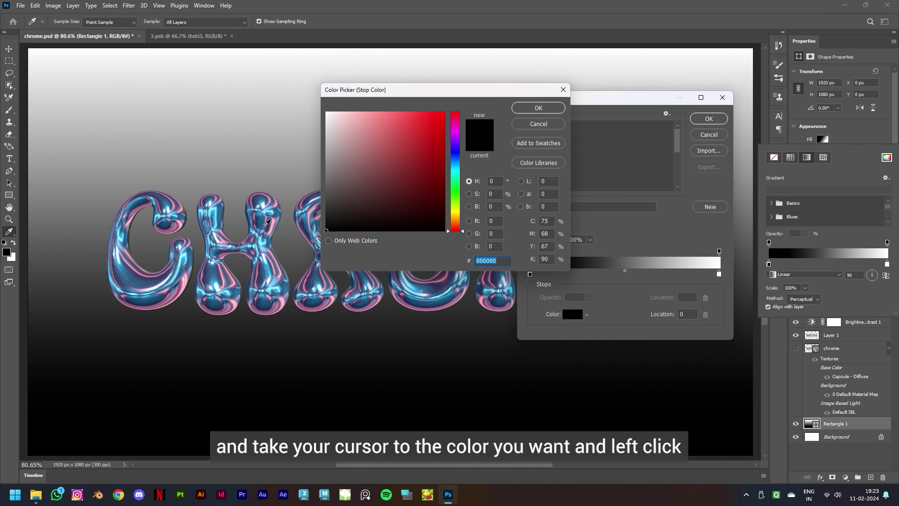
{"action": "left_click", "coordinate": [166, 202]}
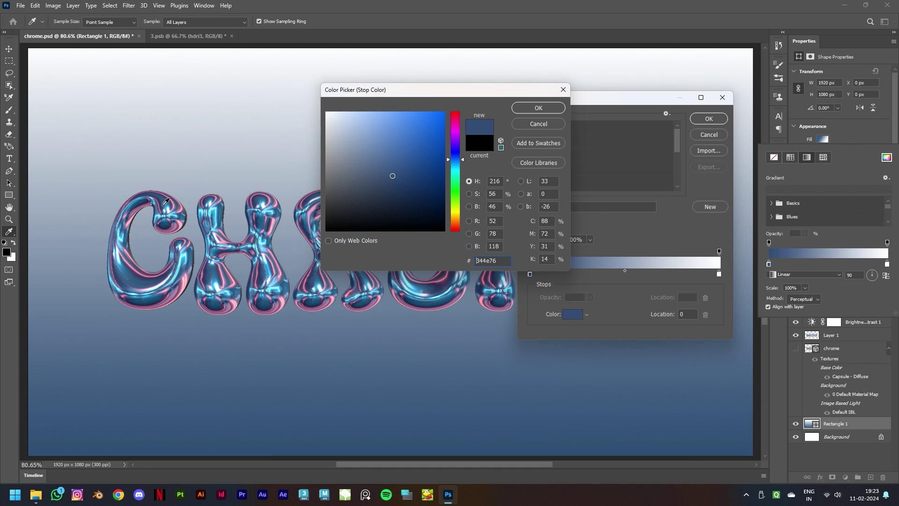
{"action": "left_click", "coordinate": [547, 109]}
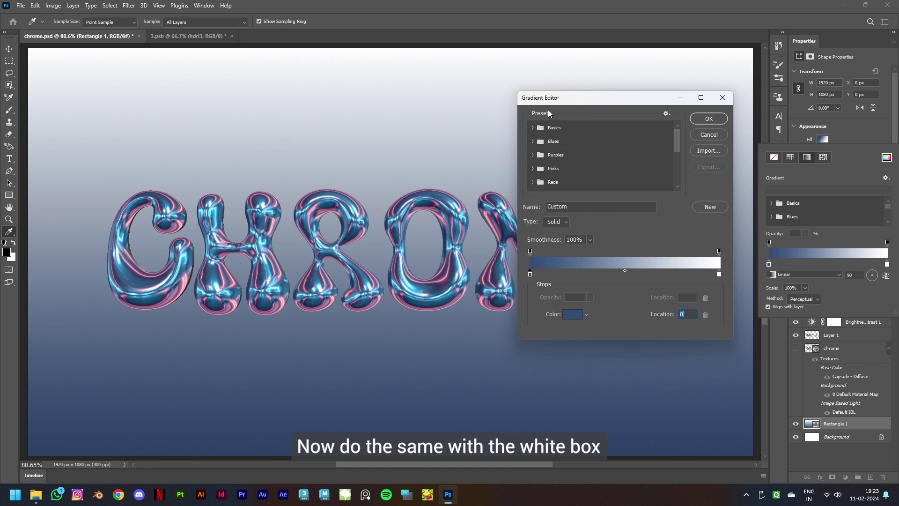
Step: Set the white stop of the background gradient to the pink #b16c8c sampled from the chrome text and apply the gradient
{"action": "double_click", "coordinate": [718, 274]}
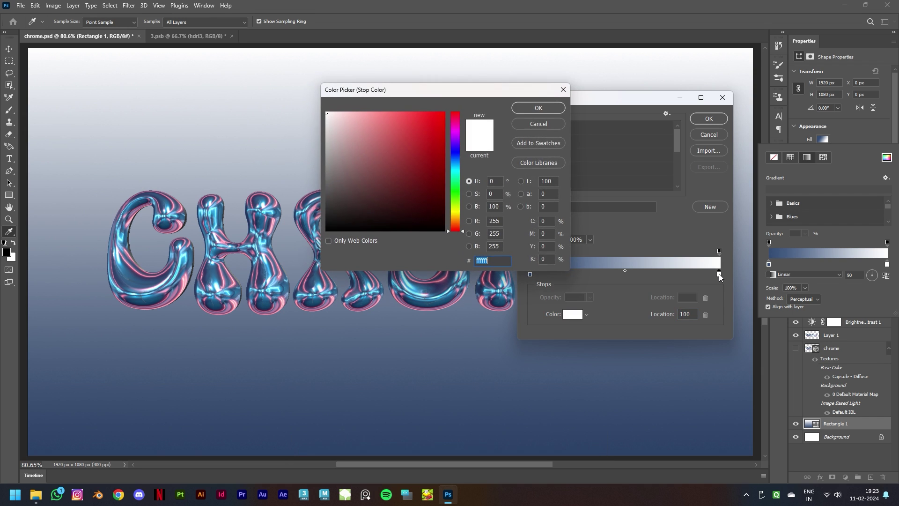
{"action": "left_click", "coordinate": [175, 206]}
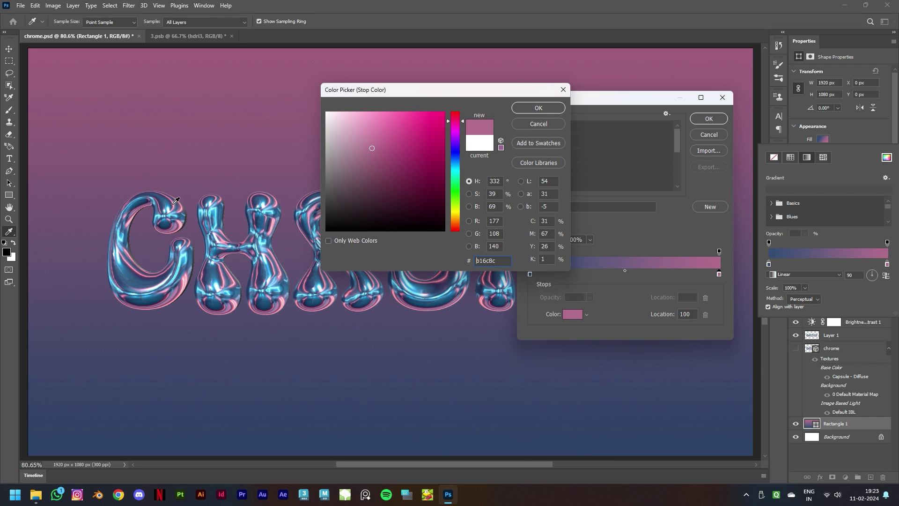
{"action": "left_click", "coordinate": [538, 108]}
{"action": "left_click", "coordinate": [709, 119]}
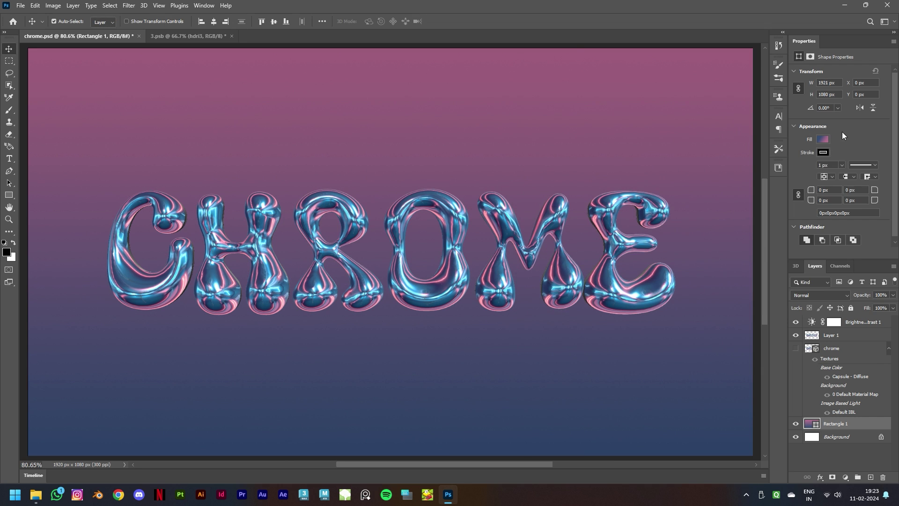
Step: Remove the stroke from the Rectangle 1 background shape
{"action": "left_click", "coordinate": [824, 152]}
{"action": "left_click", "coordinate": [775, 169]}
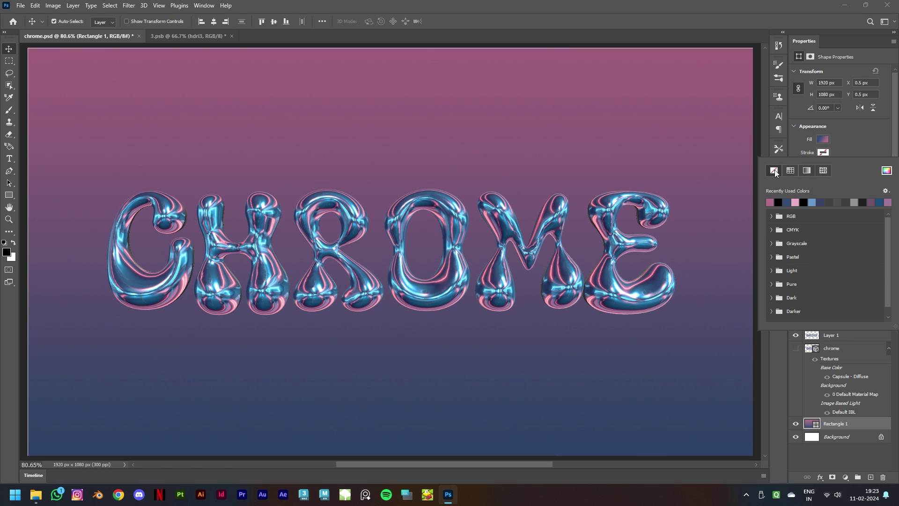
{"action": "left_click", "coordinate": [854, 146]}
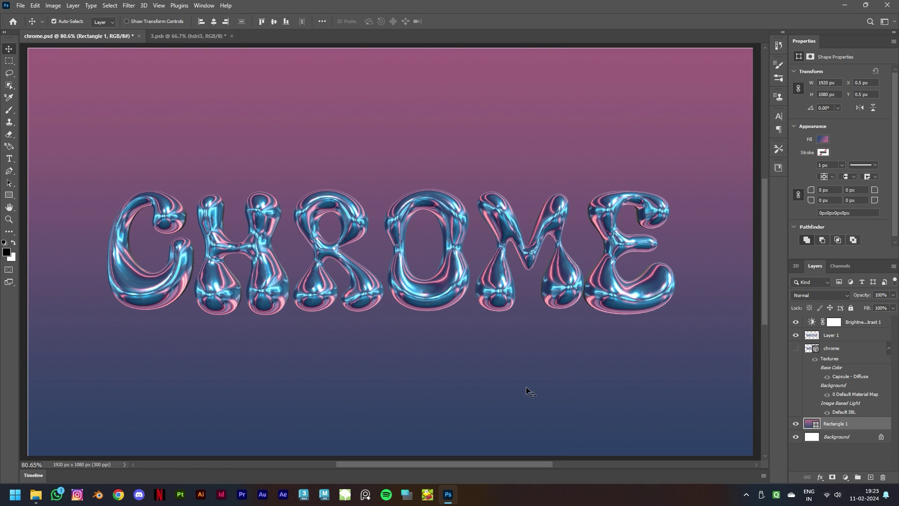
Step: Convert the Rectangle 1 background to a smart object and apply the Add Noise filter with uniform distribution
{"action": "left_click", "coordinate": [128, 6]}
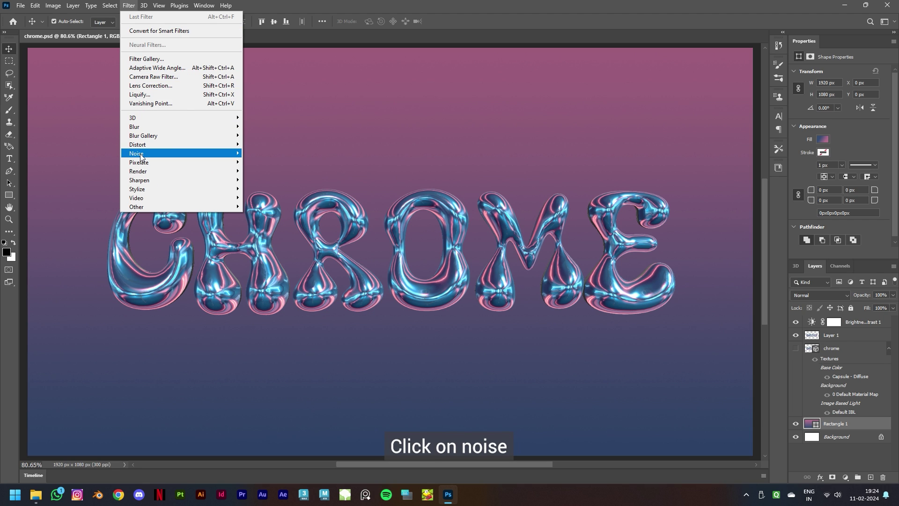
{"action": "mouse_move", "coordinate": [142, 154]}
{"action": "left_click", "coordinate": [265, 153]}
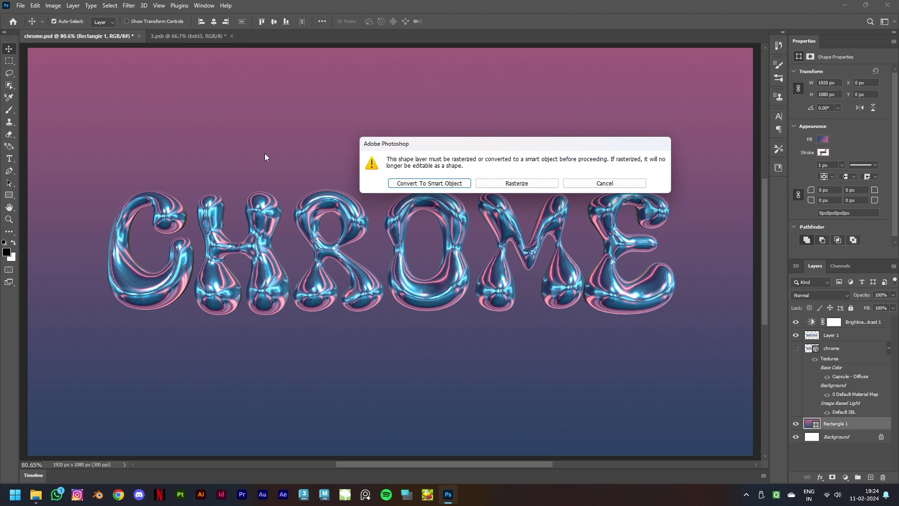
{"action": "left_click", "coordinate": [429, 183]}
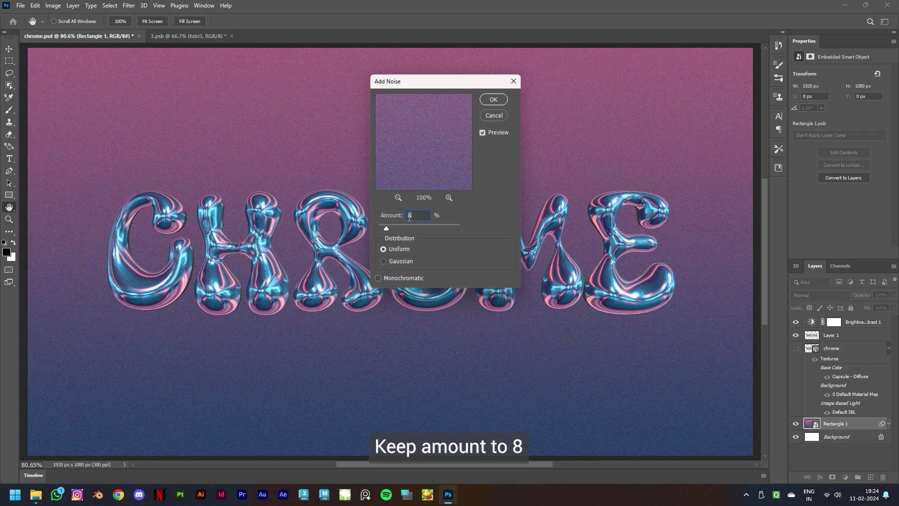
{"action": "left_click", "coordinate": [500, 102]}
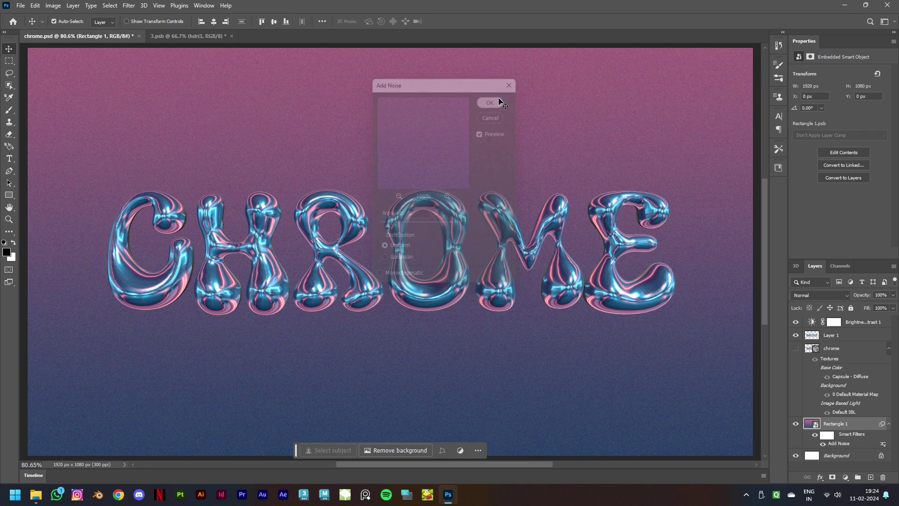